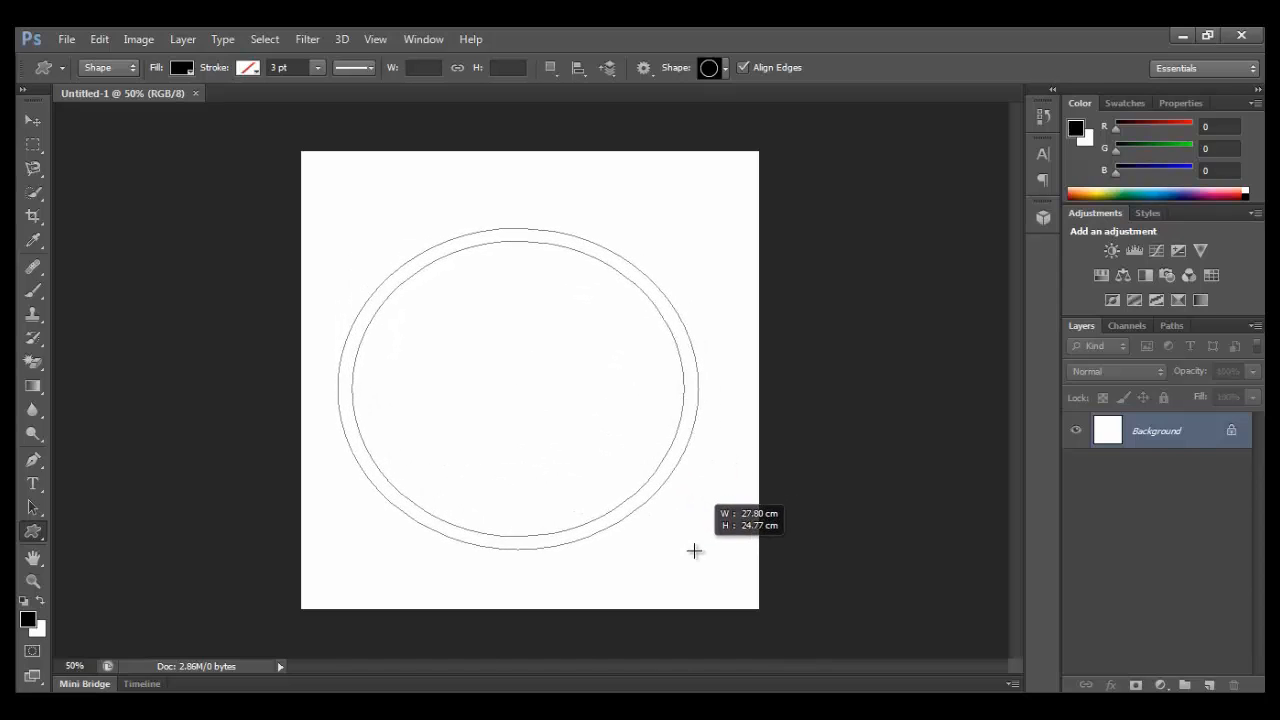
Move the ring shape to the centre of the canvas
click(33, 120)
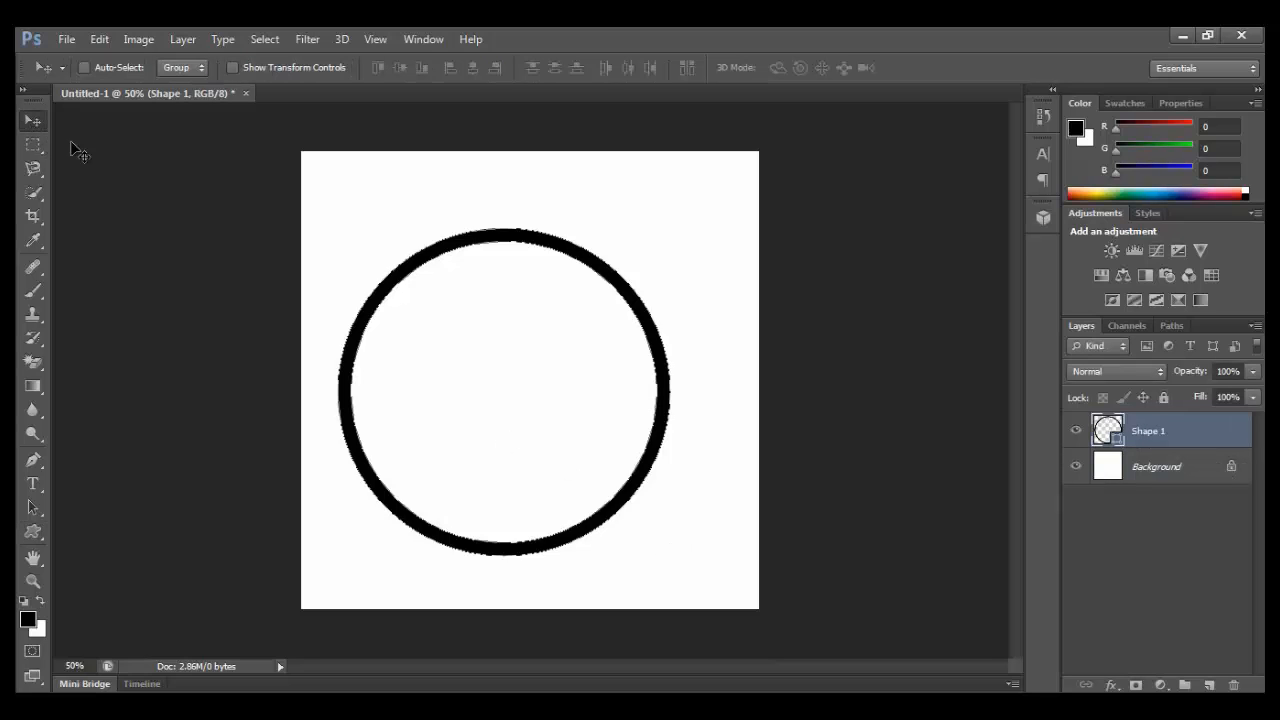
mouse_move(590, 253)
mouse_down()
mouse_move(606, 229)
mouse_move(592, 237)
mouse_up()
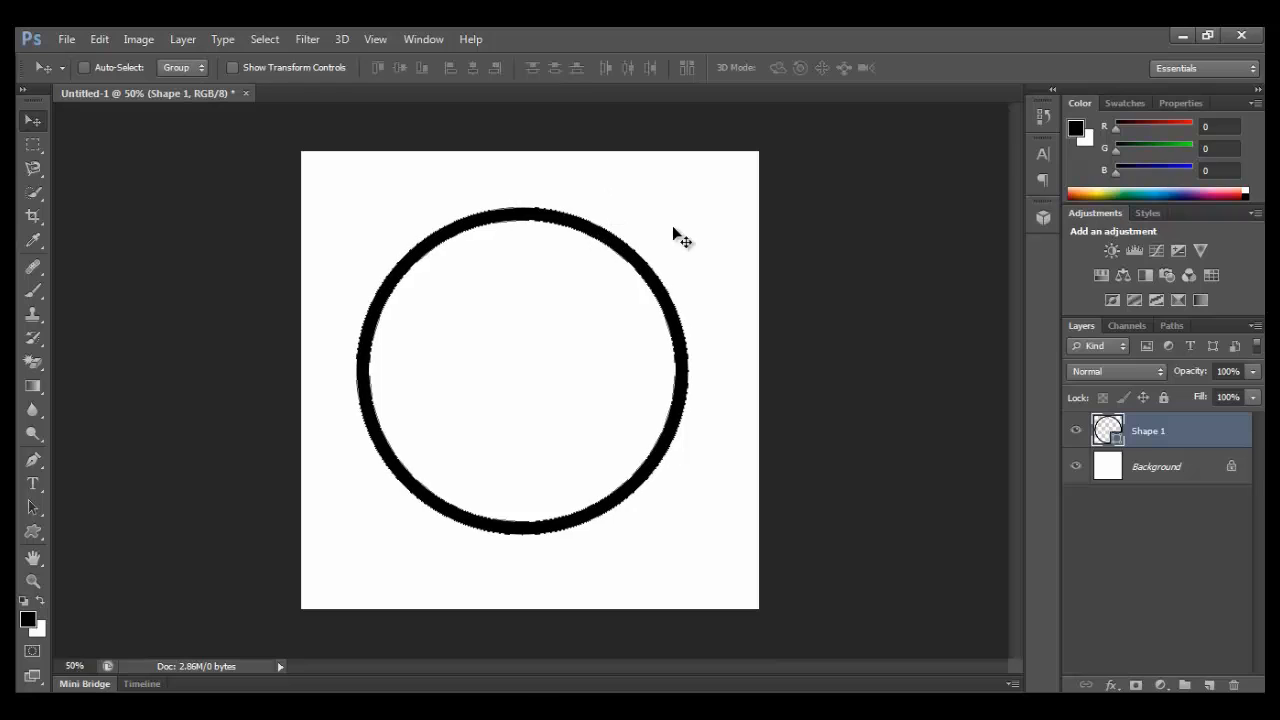
Add the text "LOGO" in a text box over the ring and move it to the ring's centre
click(33, 483)
click(391, 314)
click(1103, 432)
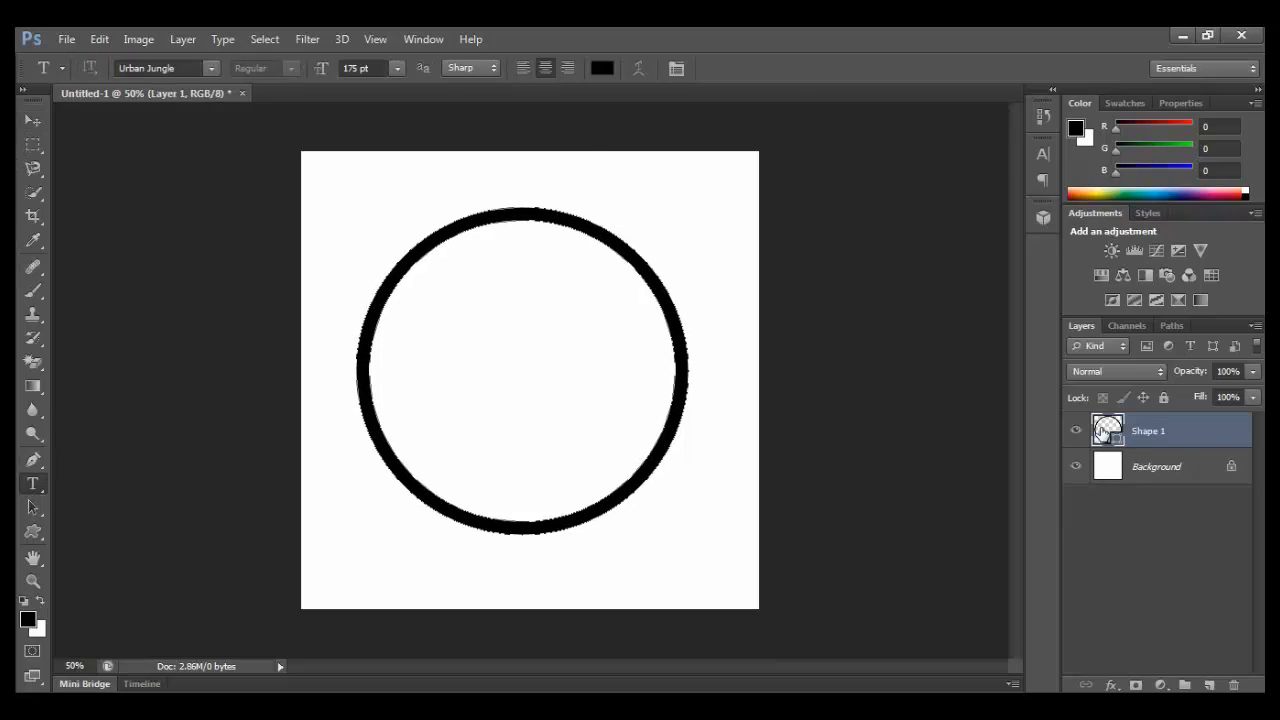
drag(413, 293, 697, 435)
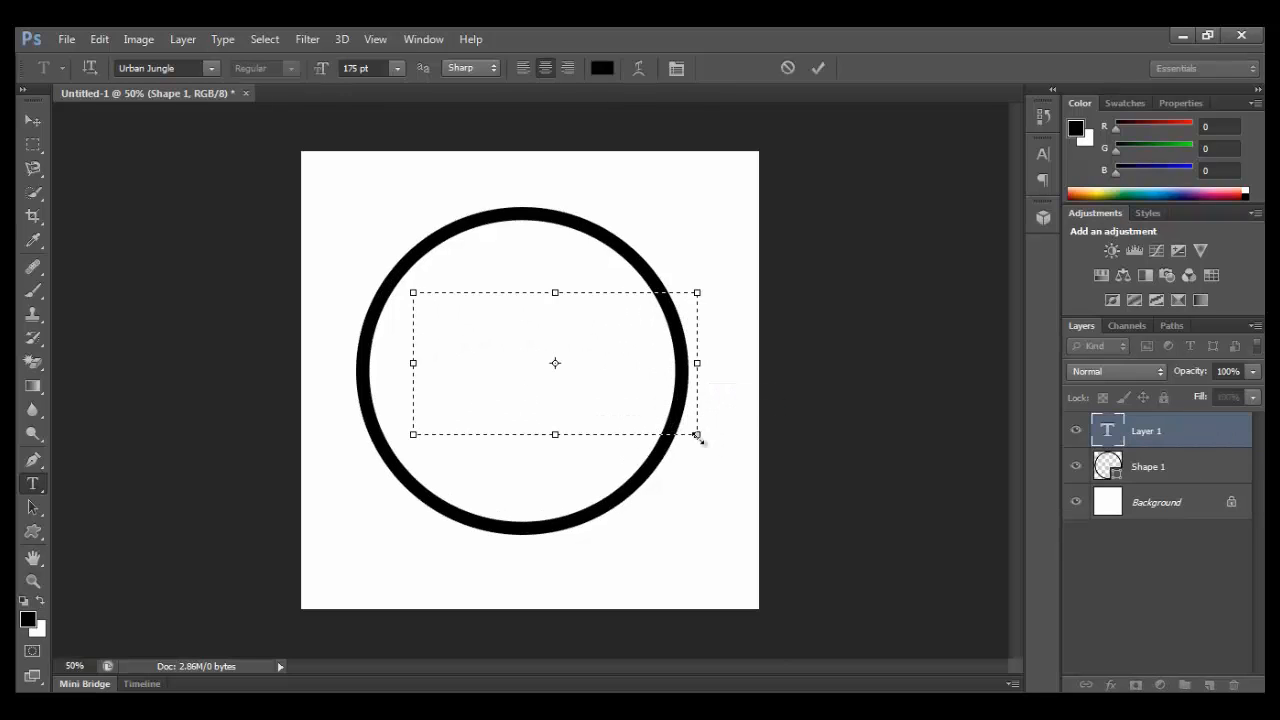
text(LOGO)
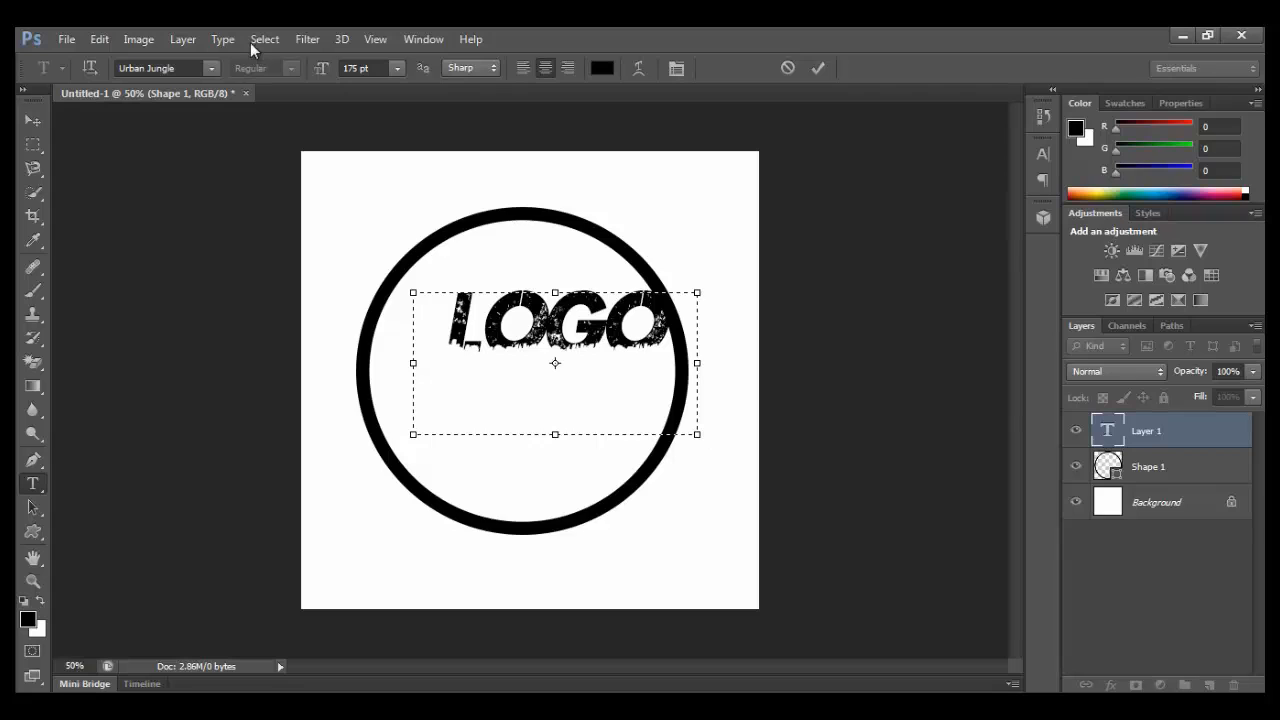
click(818, 68)
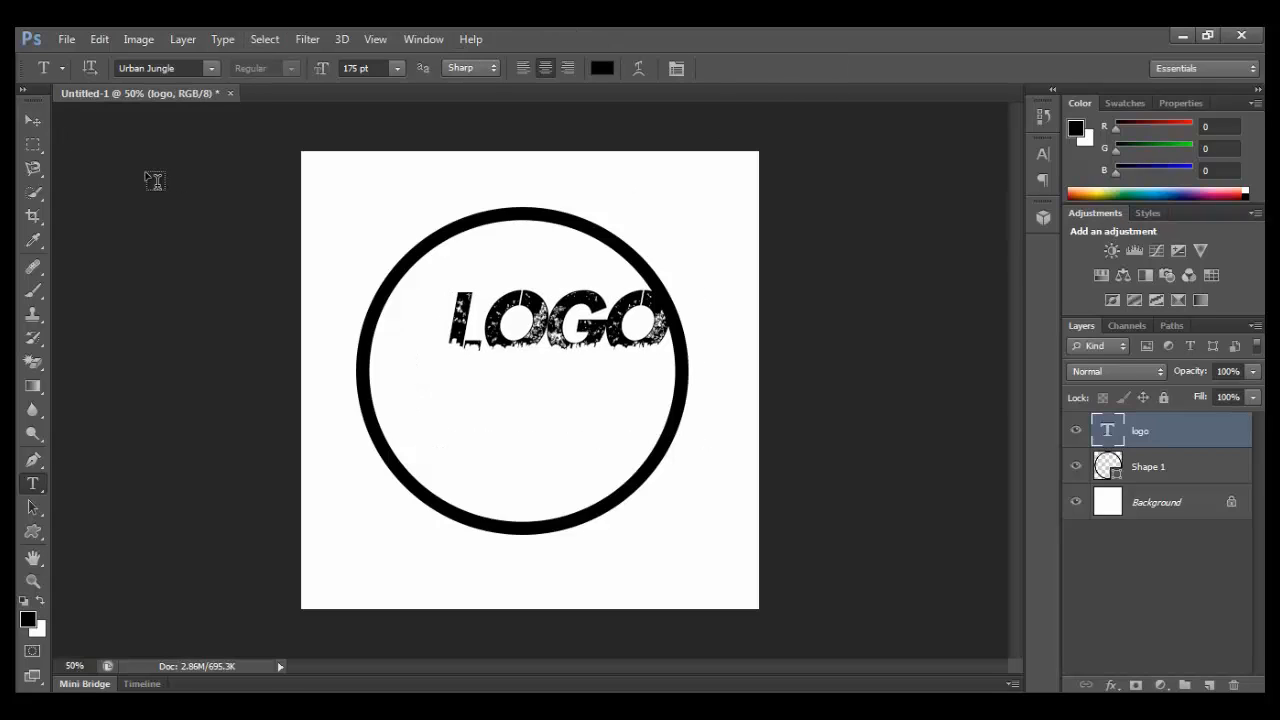
click(33, 121)
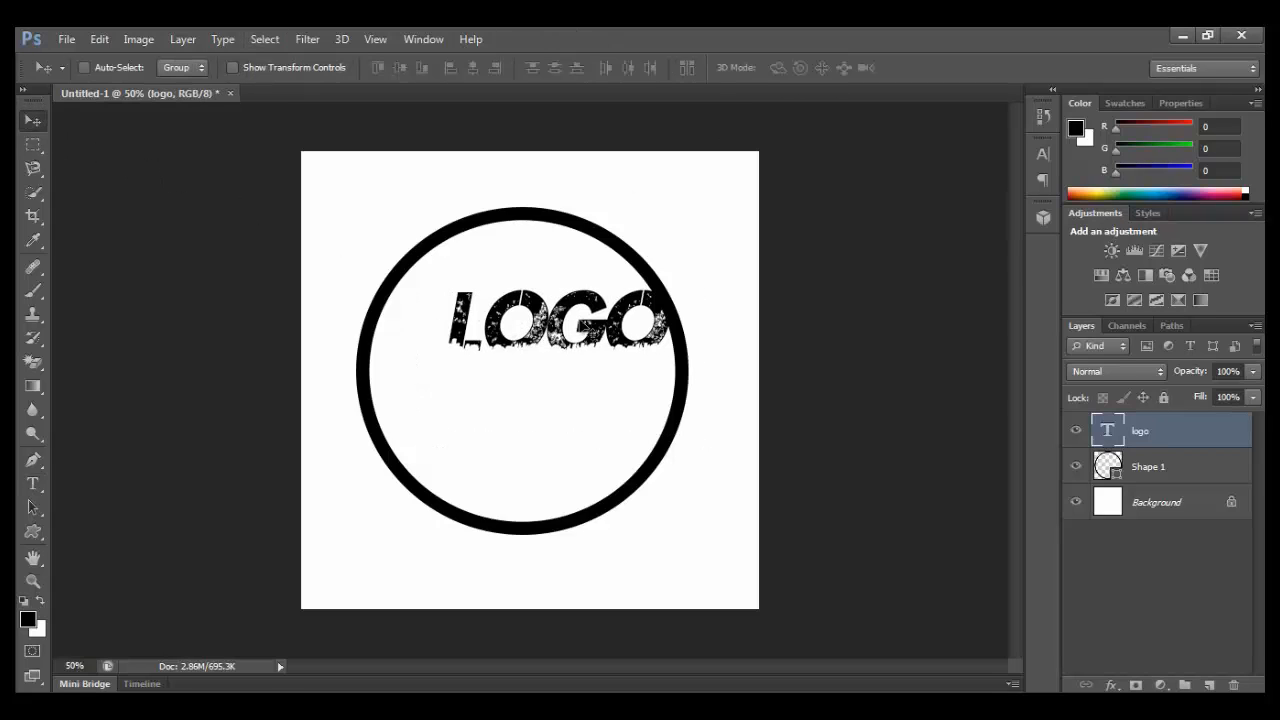
drag(582, 326, 545, 370)
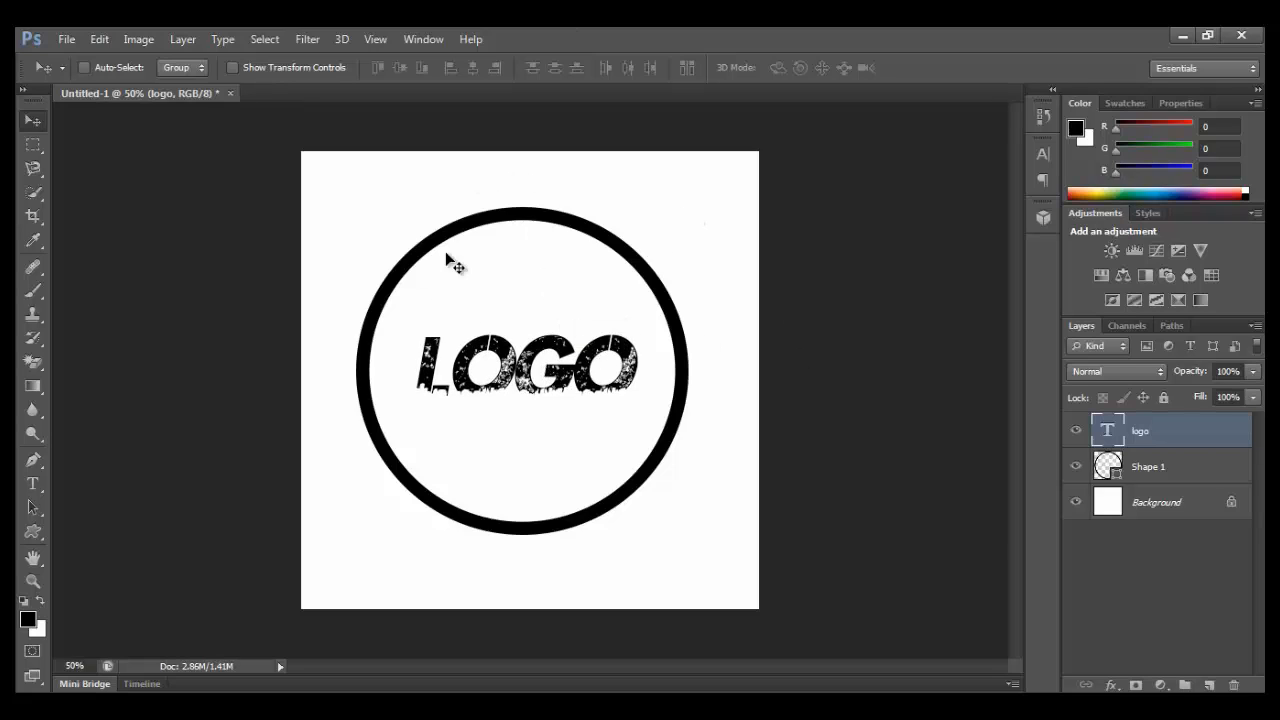
Draw a lightning bolt custom shape about 266 px wide and 668 px high over the ring and text
click(33, 531)
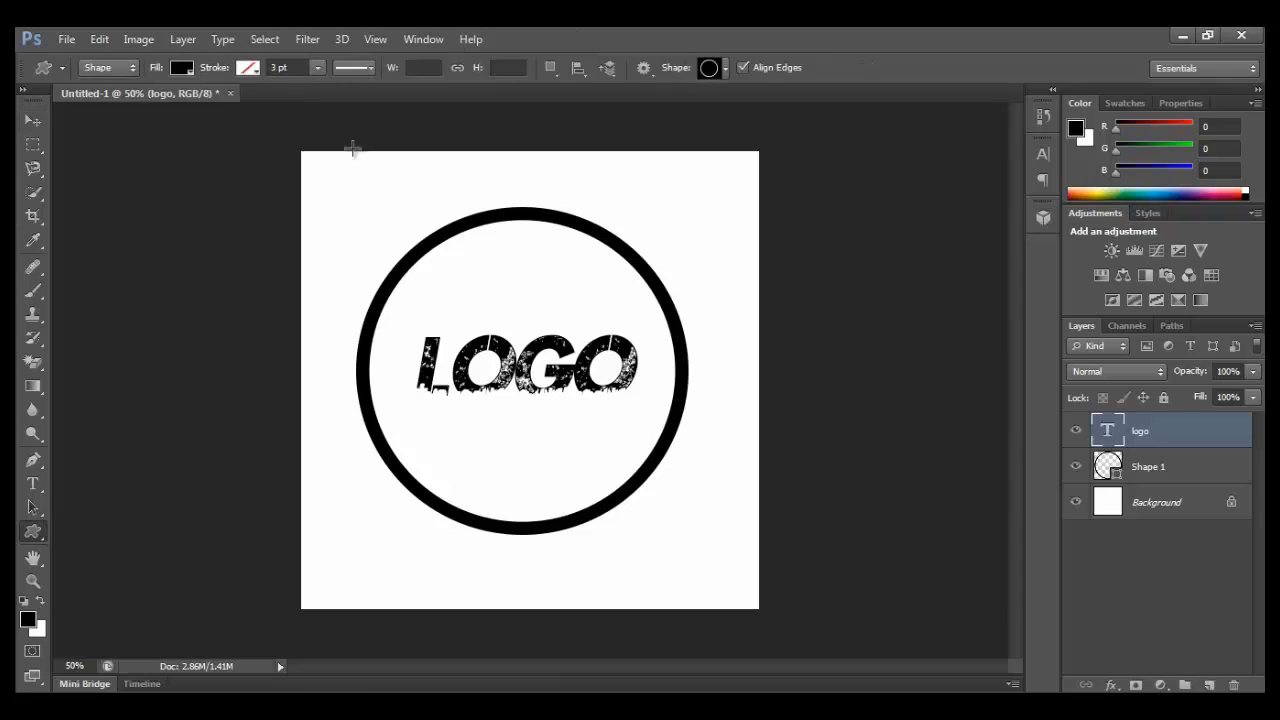
click(727, 67)
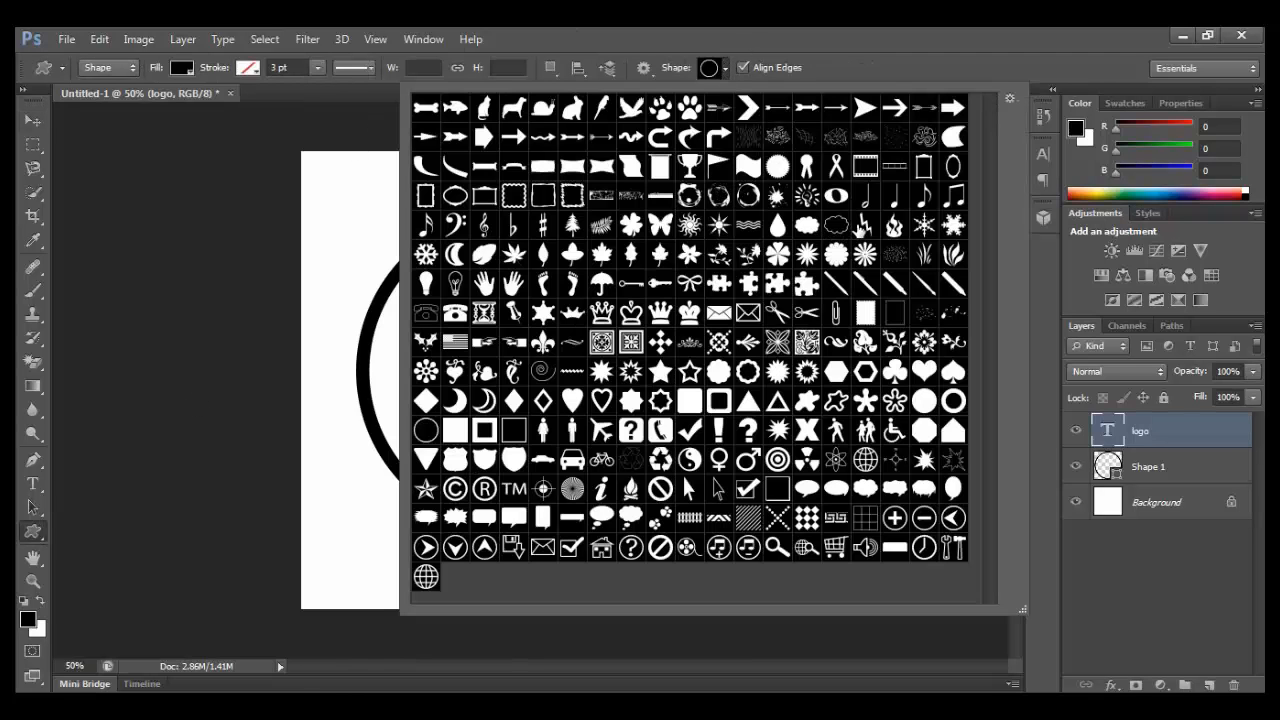
click(858, 228)
key(Return)
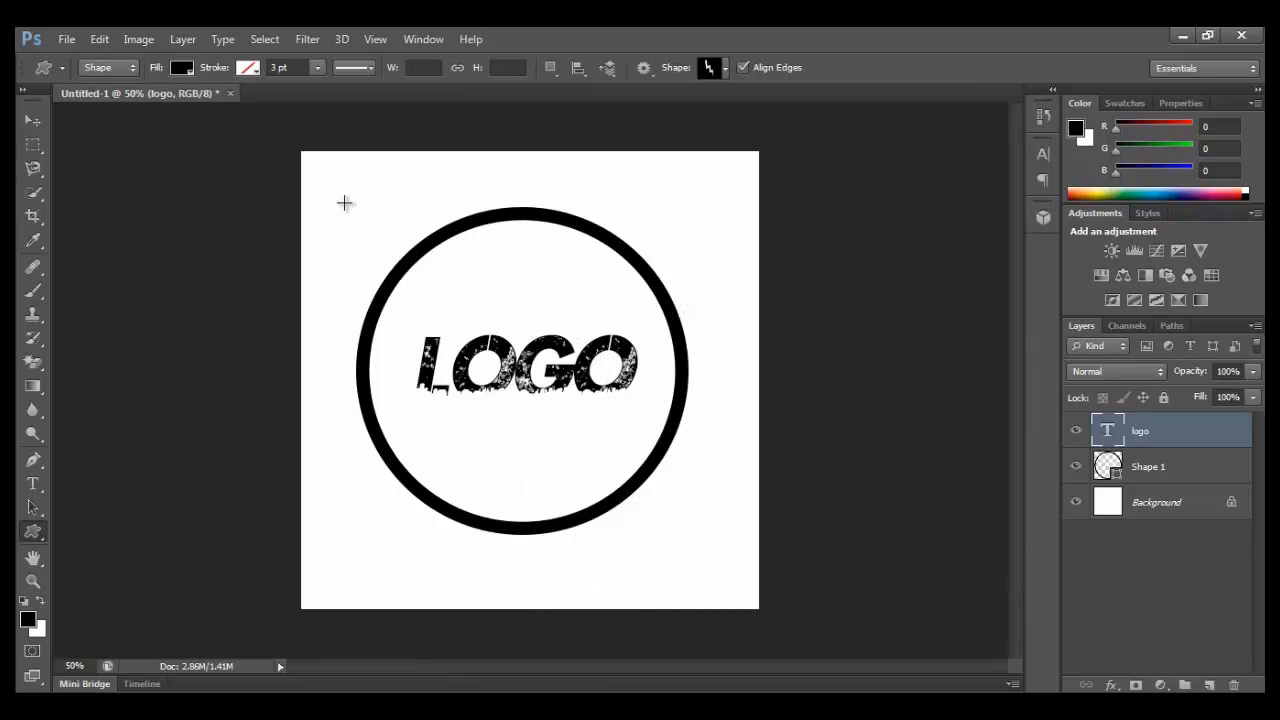
drag(655, 186, 534, 491)
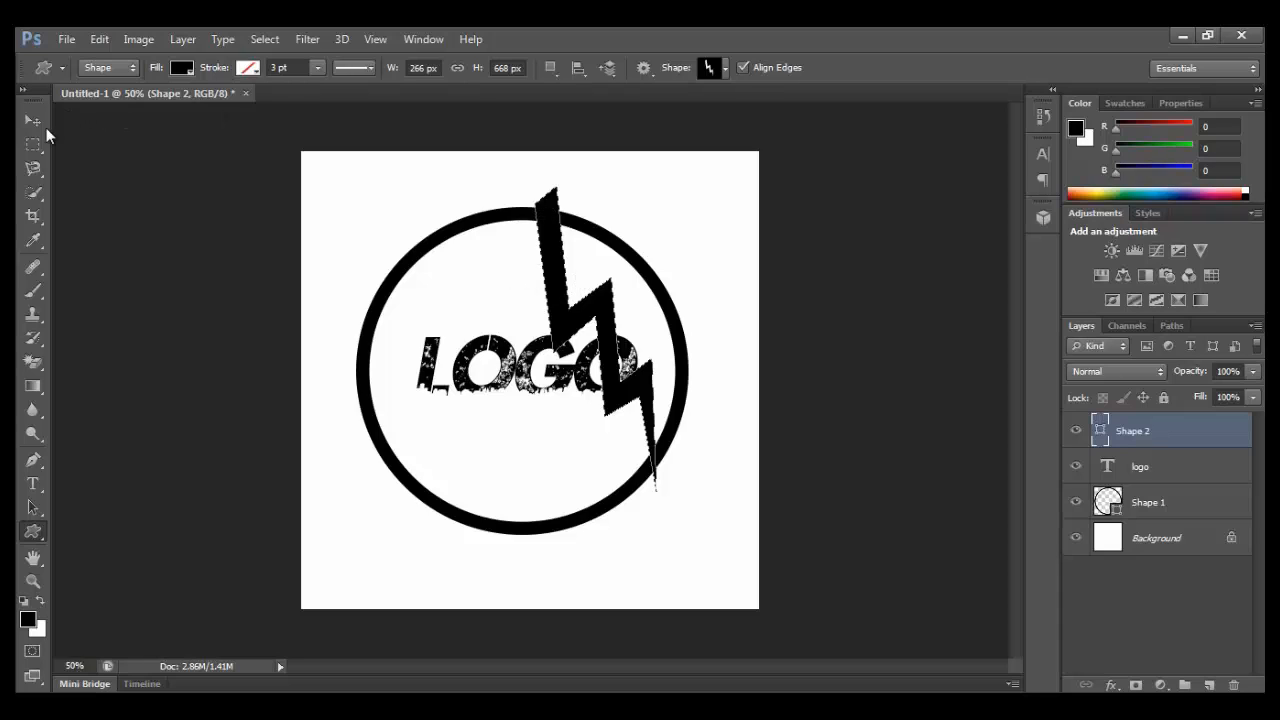
Rotate the lightning bolt about 59 degrees, scaled to about 129% width and 144% height, and centre it diagonally across the ring
click(33, 120)
key(ctrl+t)
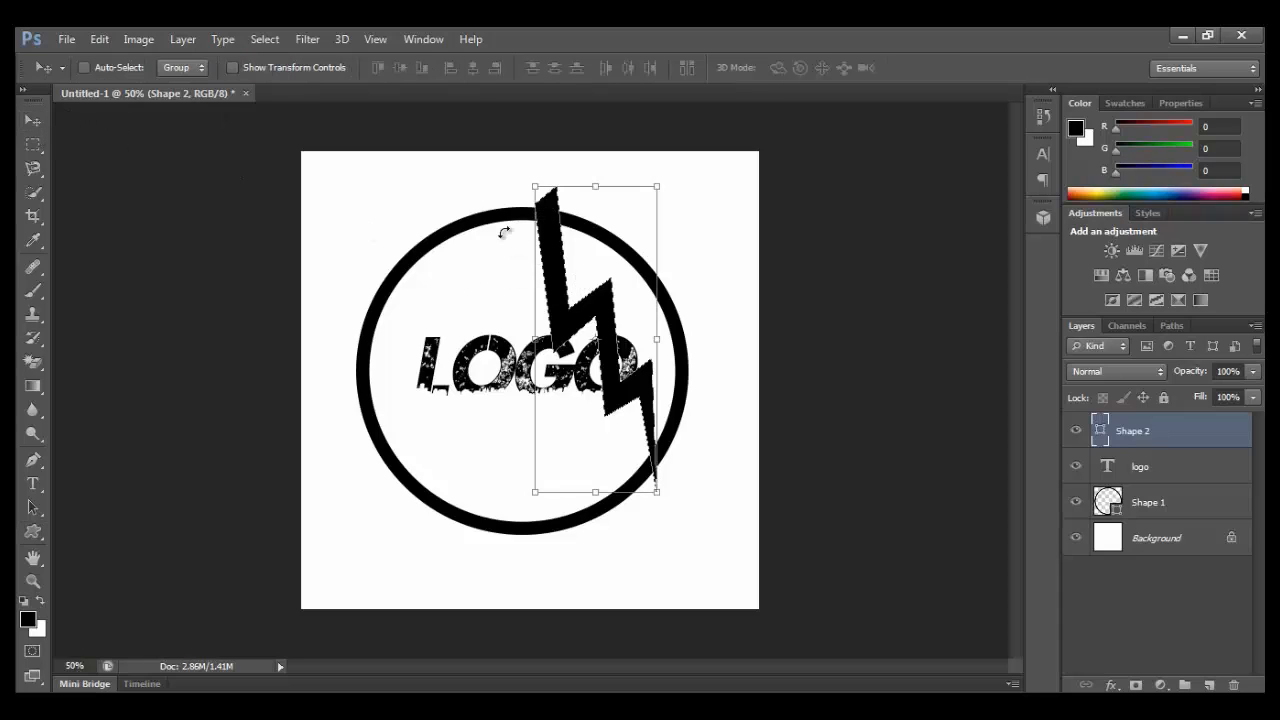
drag(530, 172, 678, 226)
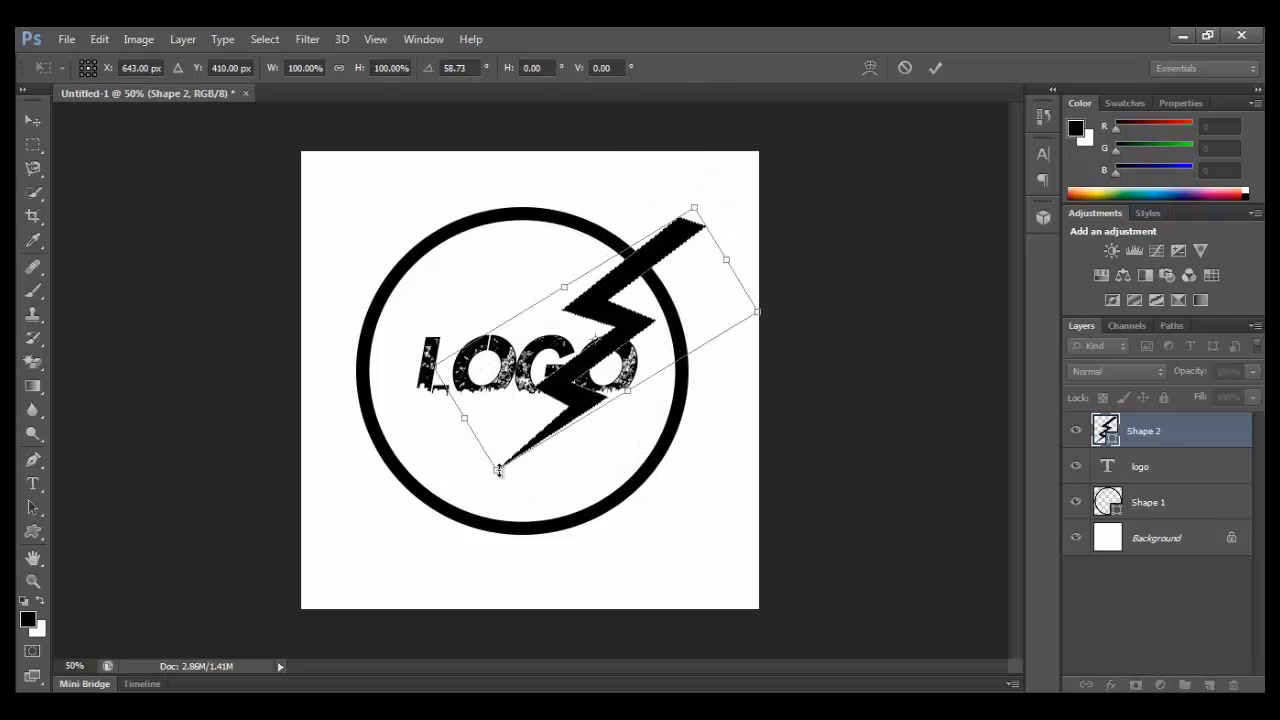
drag(498, 469, 401, 569)
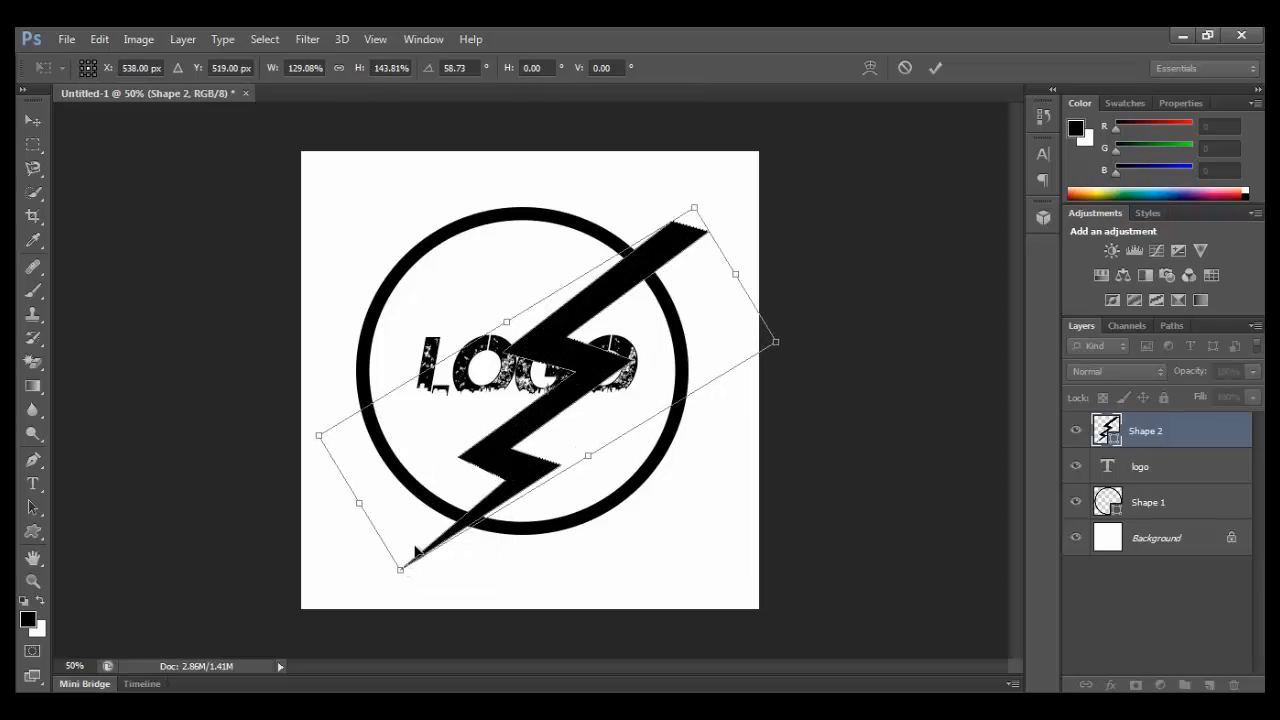
click(33, 119)
click(532, 297)
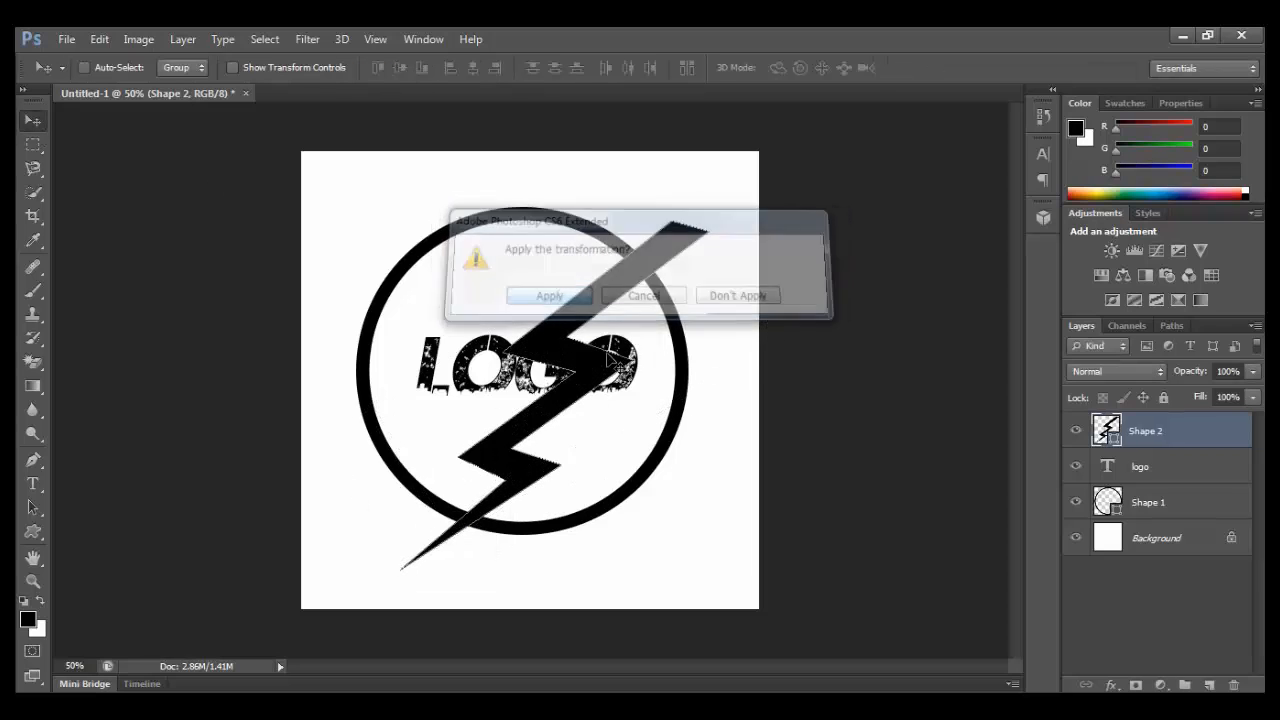
drag(583, 366, 562, 344)
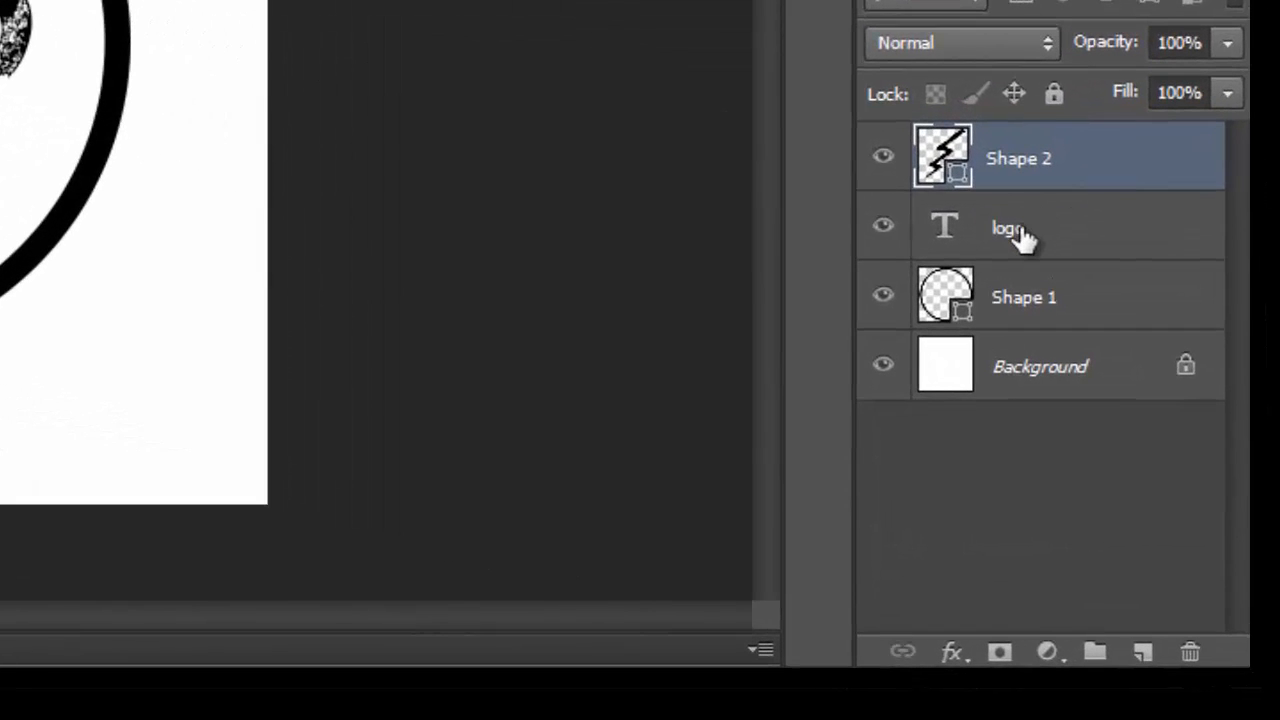
Place the logo text layer above the lightning bolt layer in the stacking order
click(1022, 236)
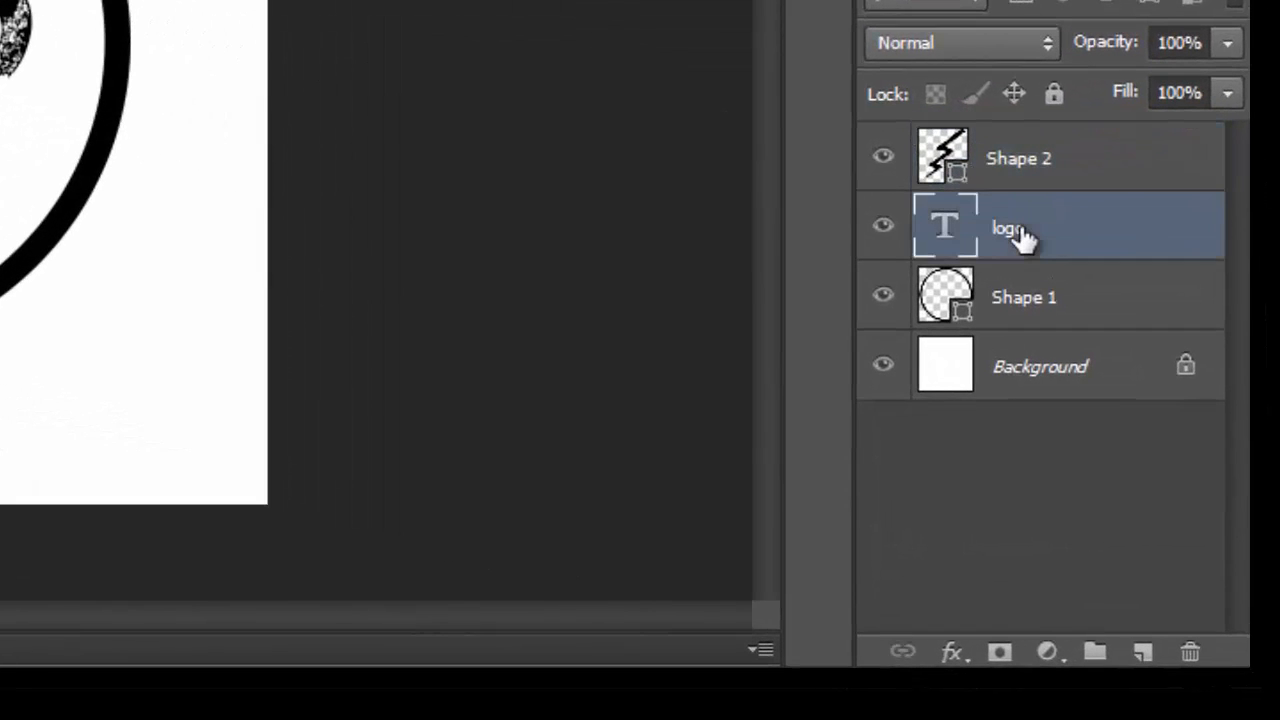
drag(1022, 236, 992, 140)
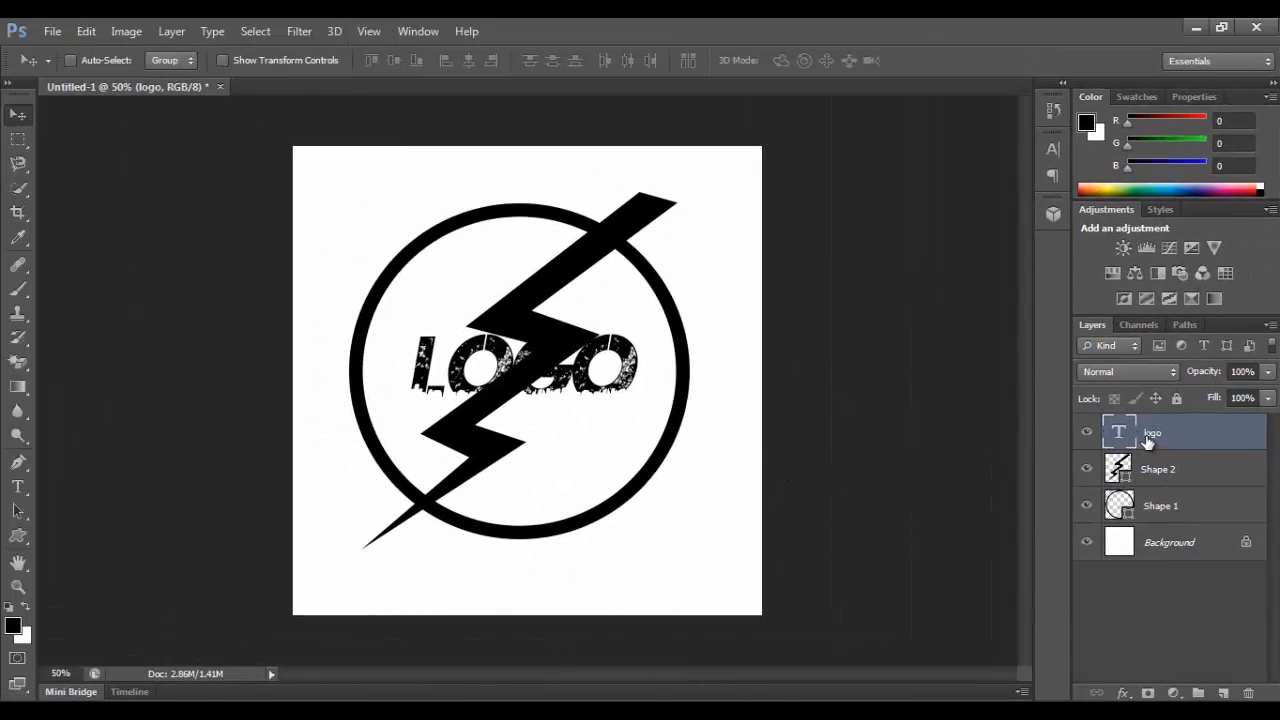
right_click(1148, 441)
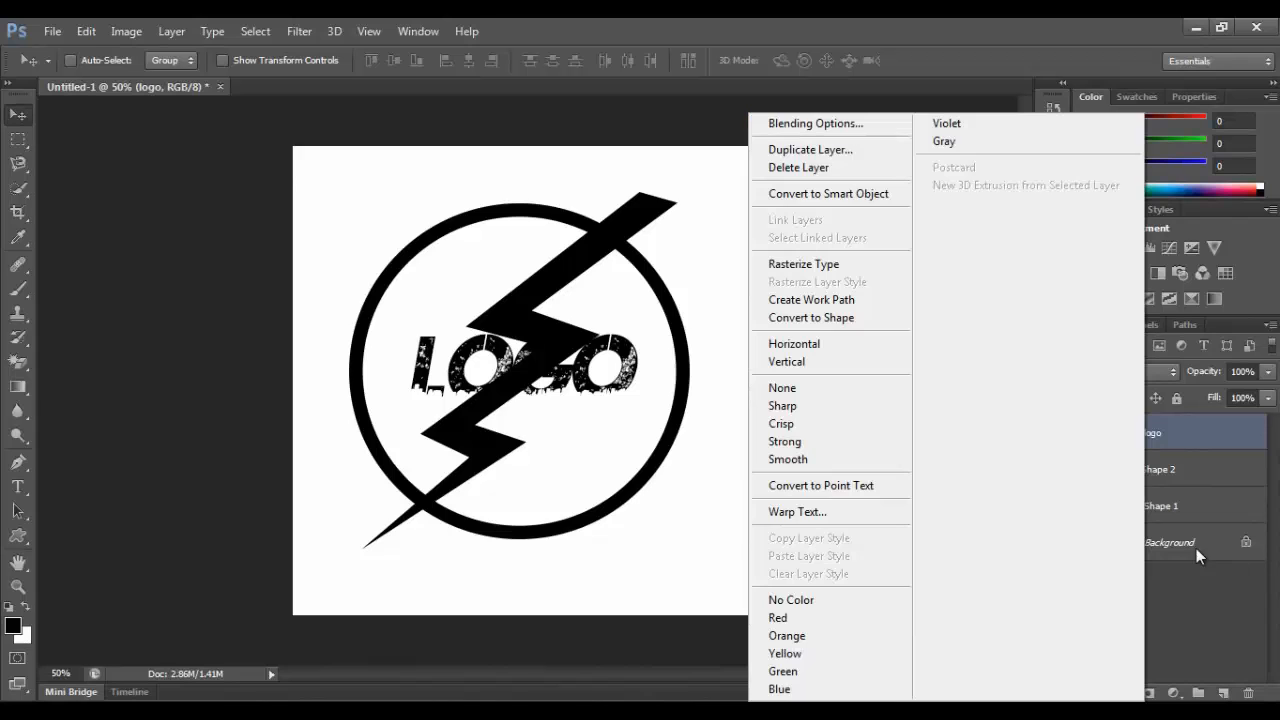
click(1185, 602)
Add a Color Overlay in dark grey #3a3a3a to the ring layer Shape 1
right_click(1141, 506)
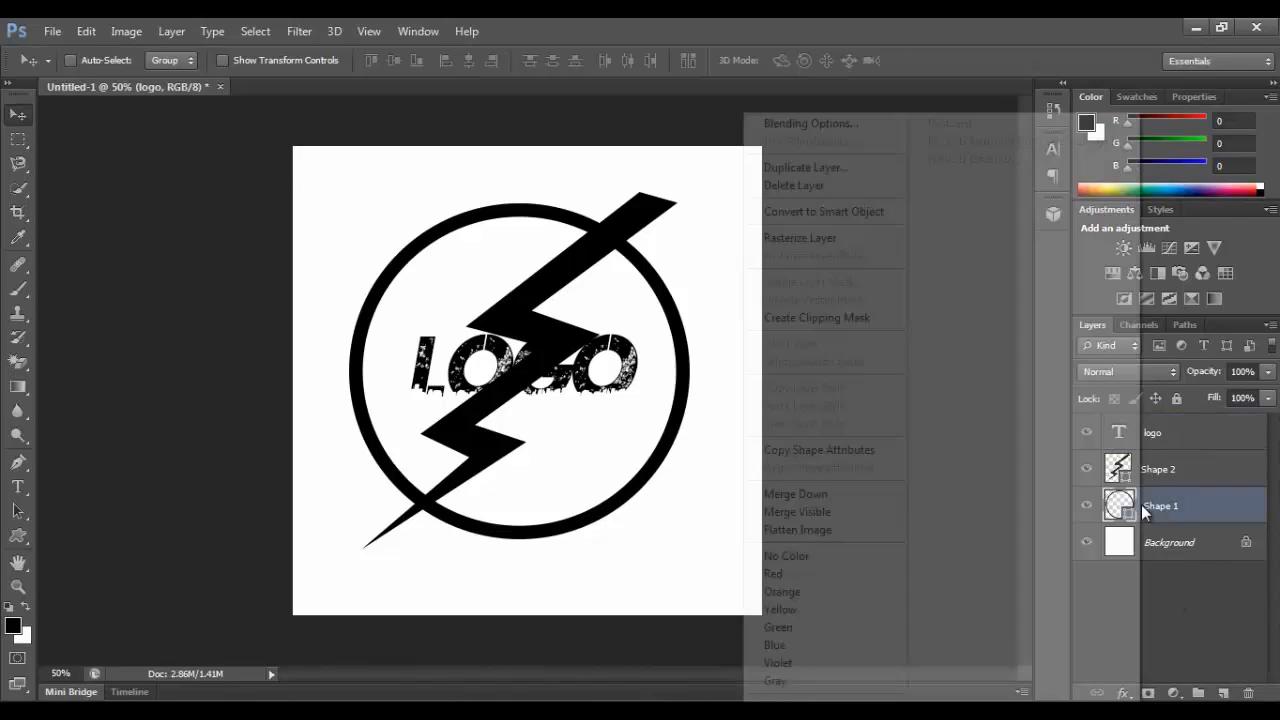
click(824, 125)
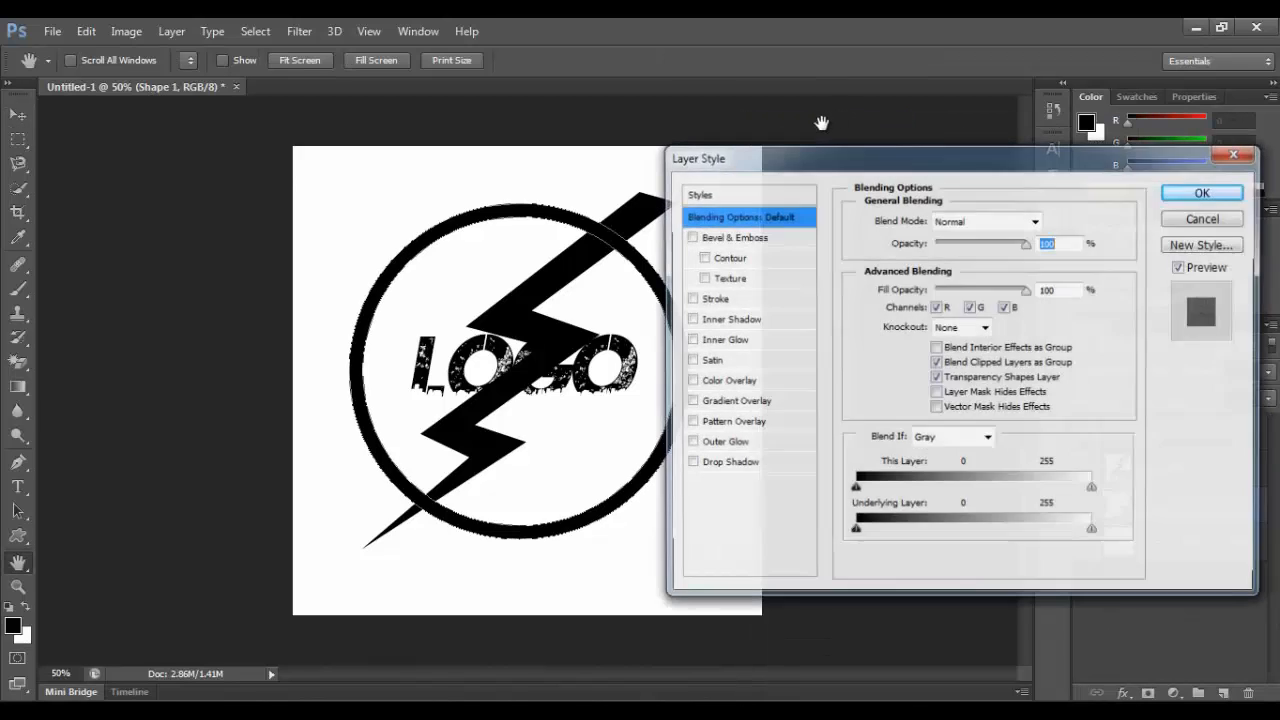
click(689, 381)
click(714, 386)
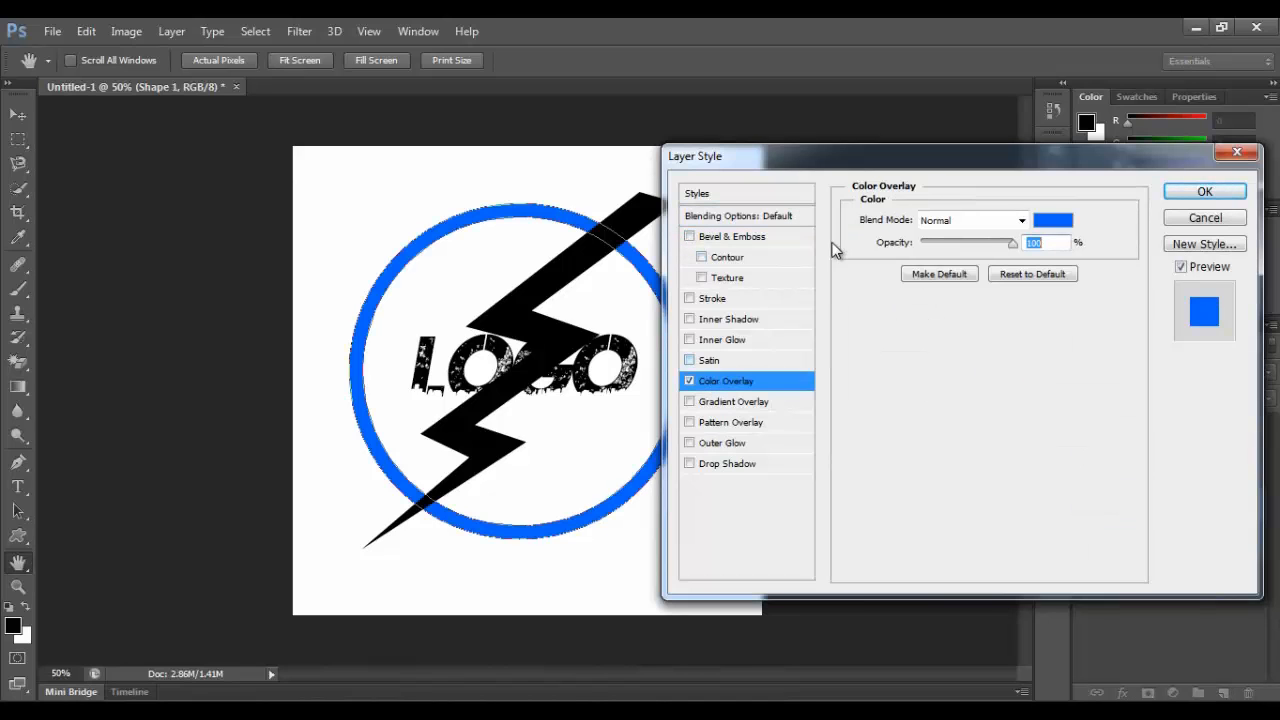
click(1043, 222)
drag(1017, 327, 1017, 317)
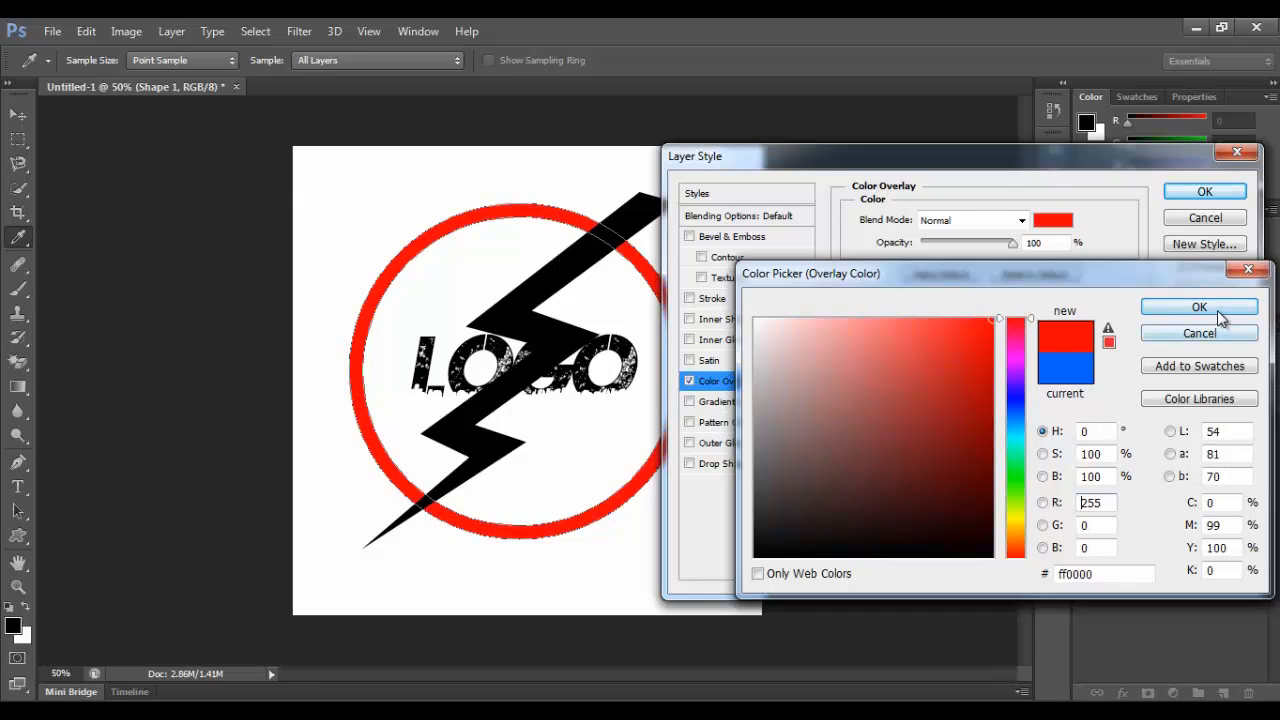
click(760, 531)
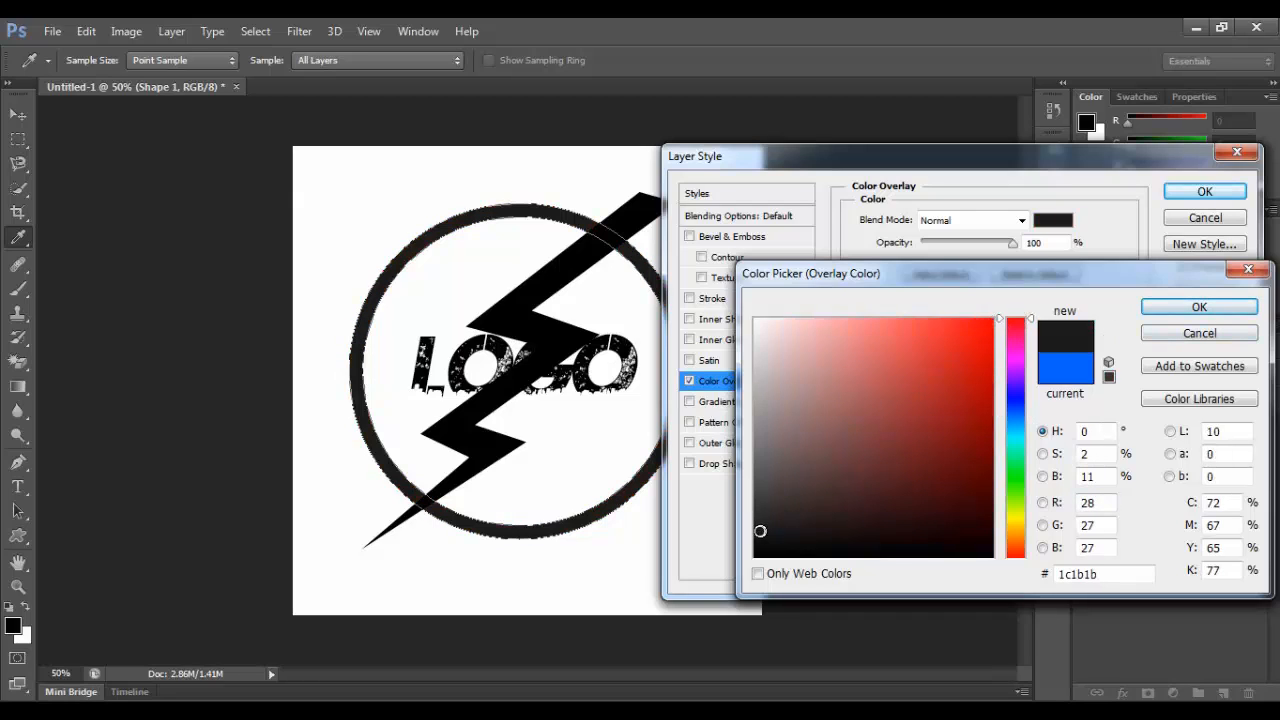
drag(760, 531, 761, 513)
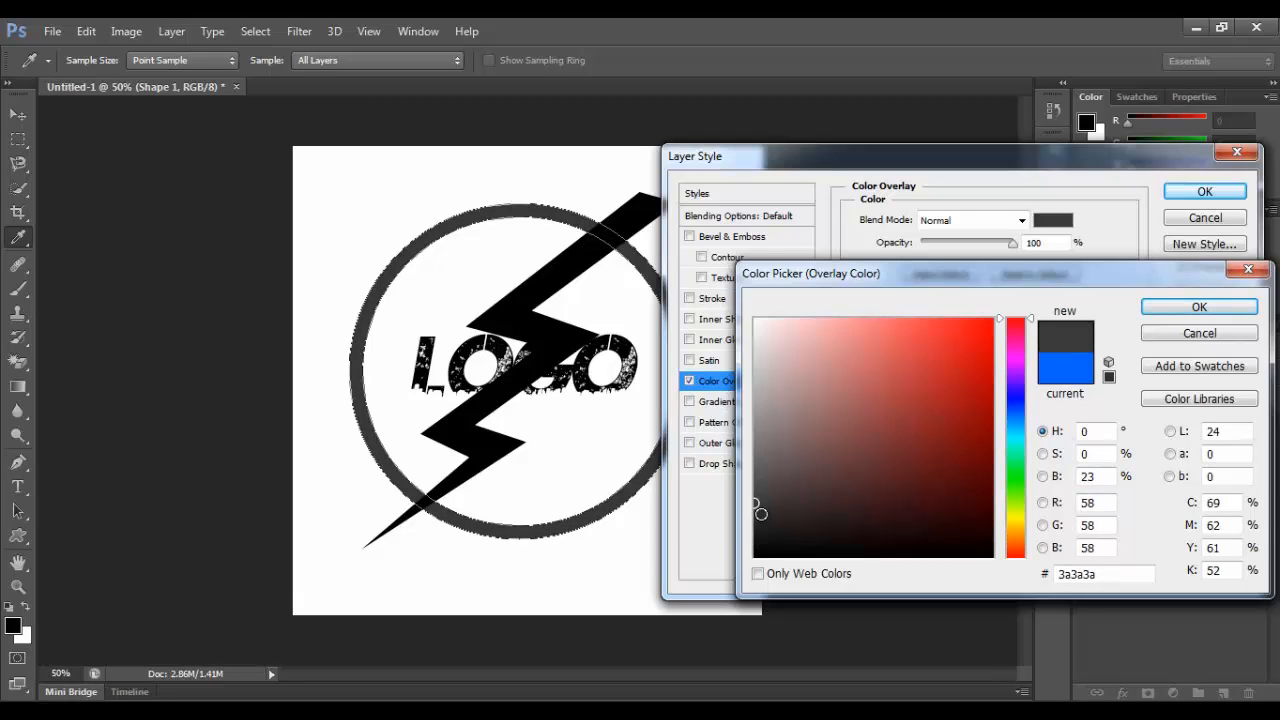
click(1199, 307)
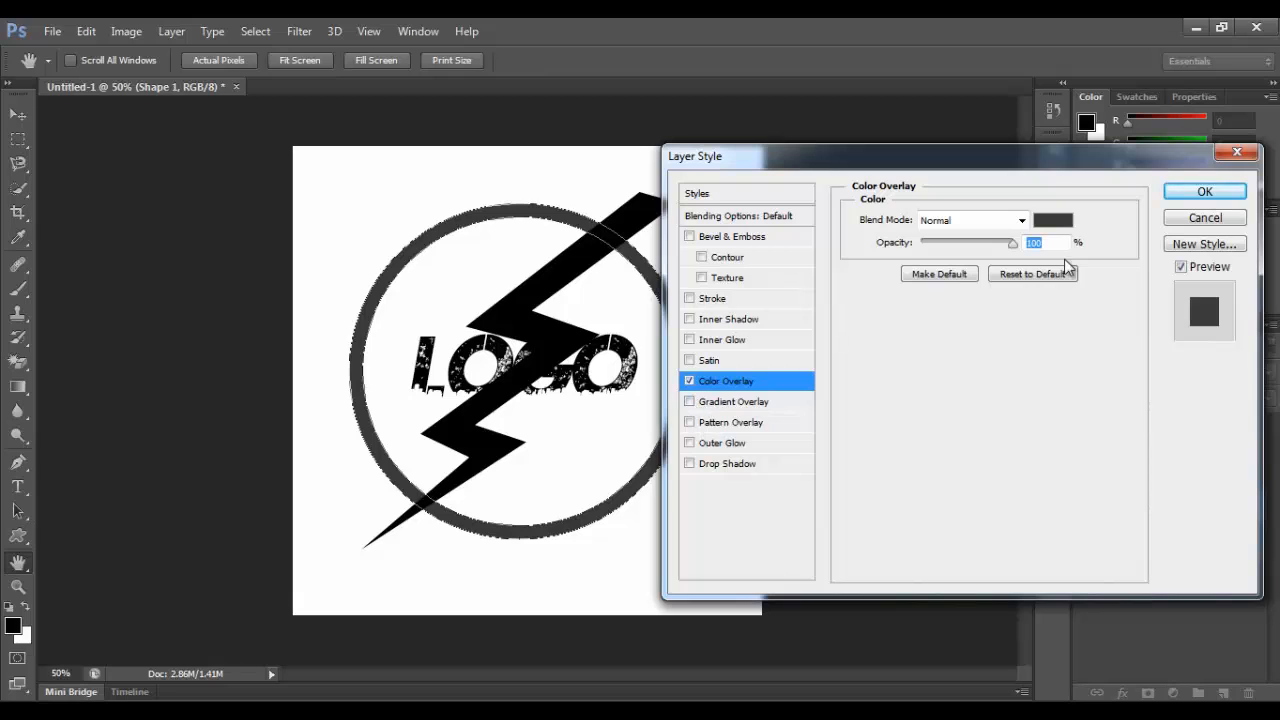
Give the ring a Chisel Hard Bevel & Emboss with depth 623%, size 172 px and increased softening, and apply the layer style
click(689, 236)
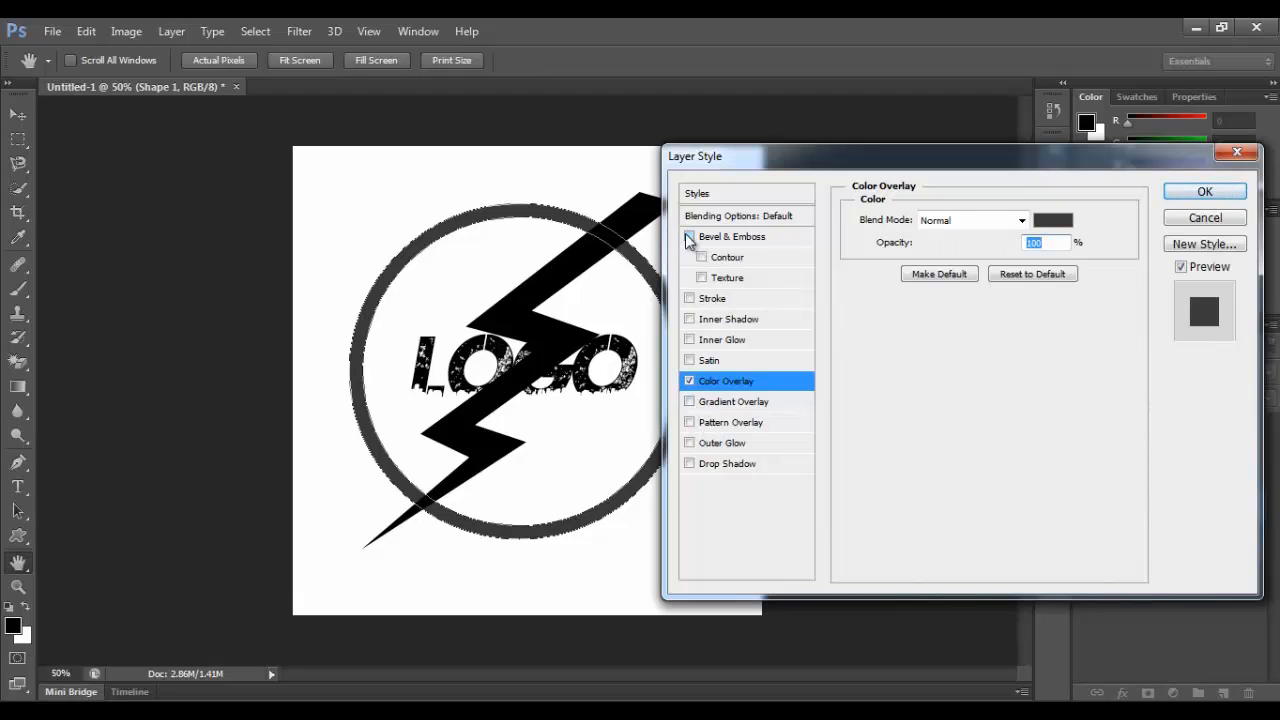
click(710, 240)
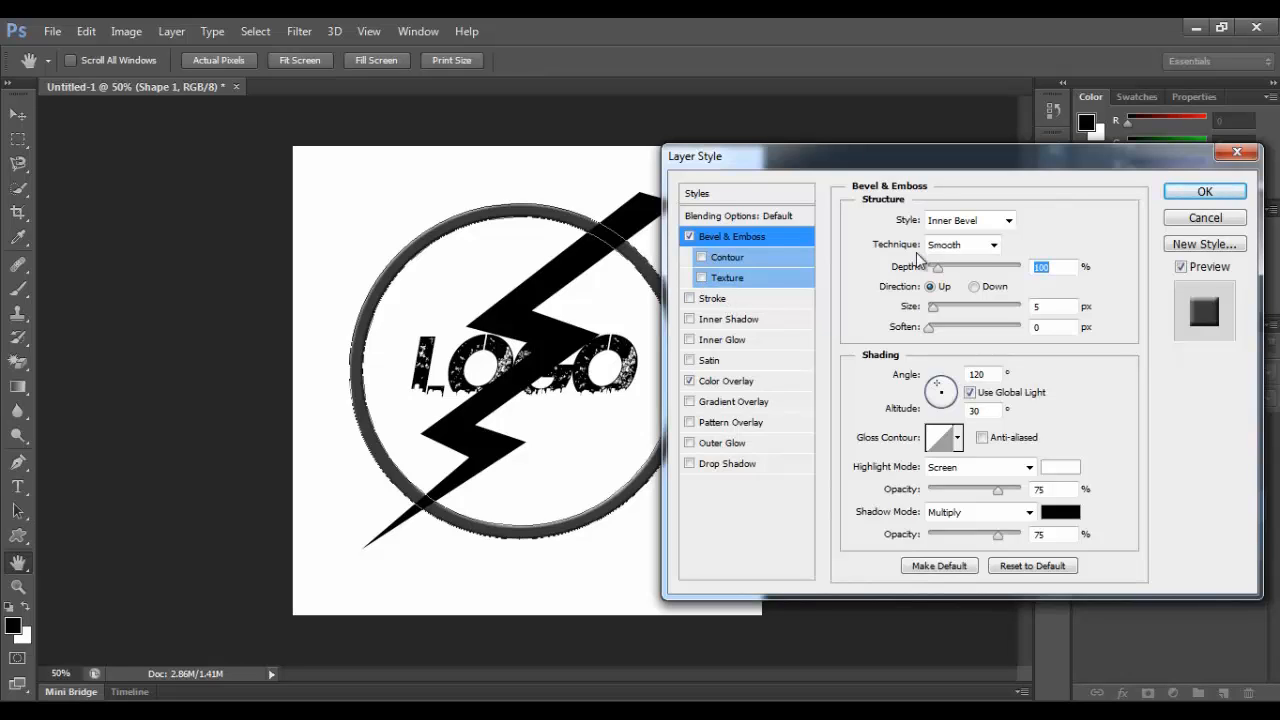
click(965, 245)
click(945, 274)
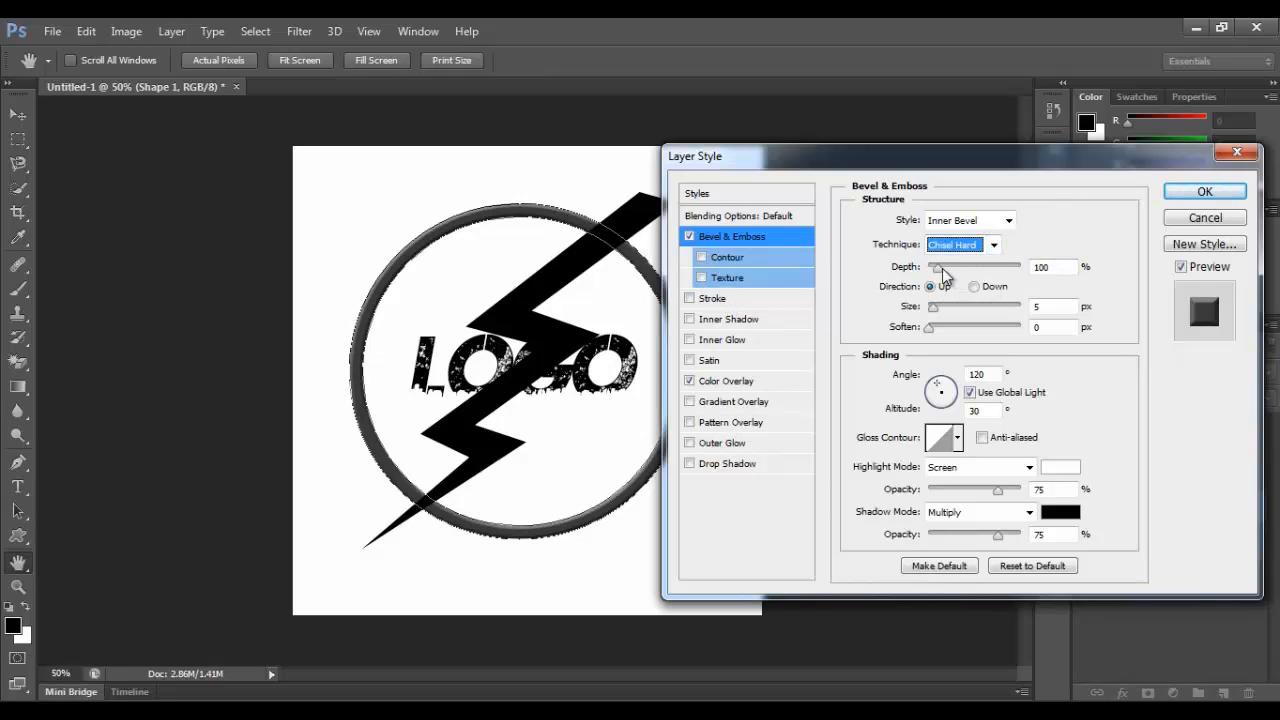
drag(945, 275, 995, 309)
drag(928, 333, 973, 331)
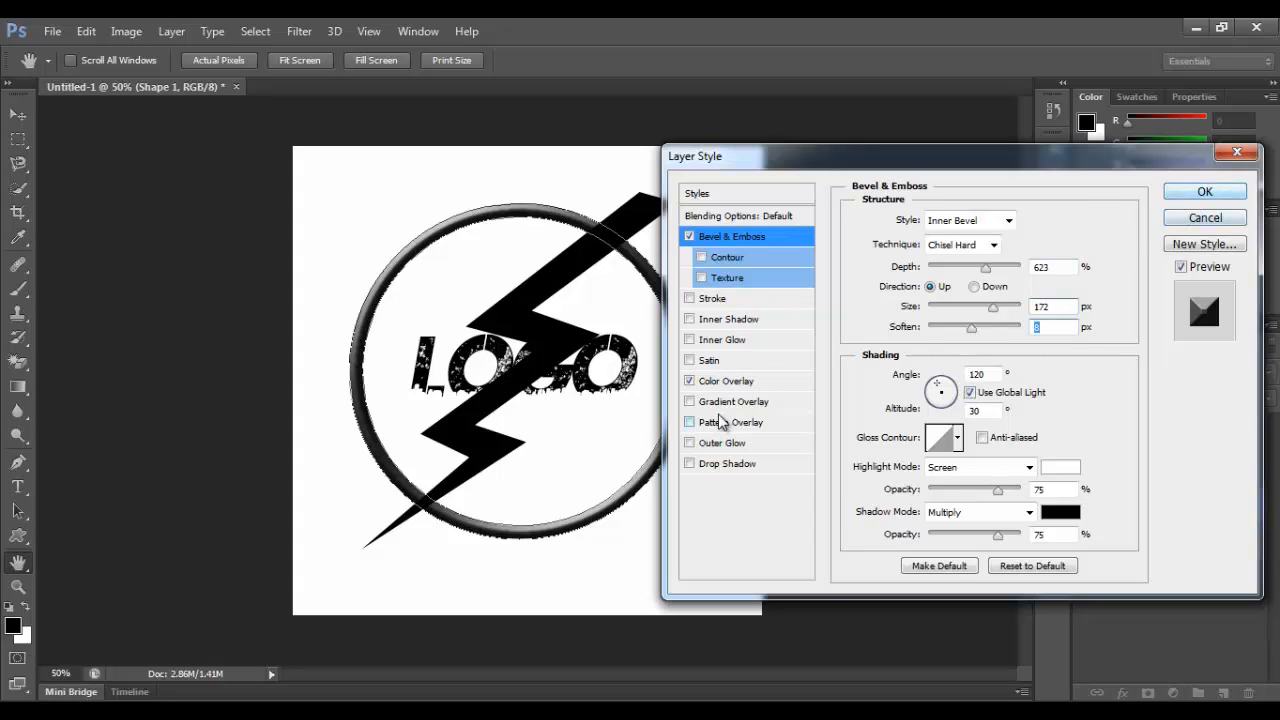
click(1183, 193)
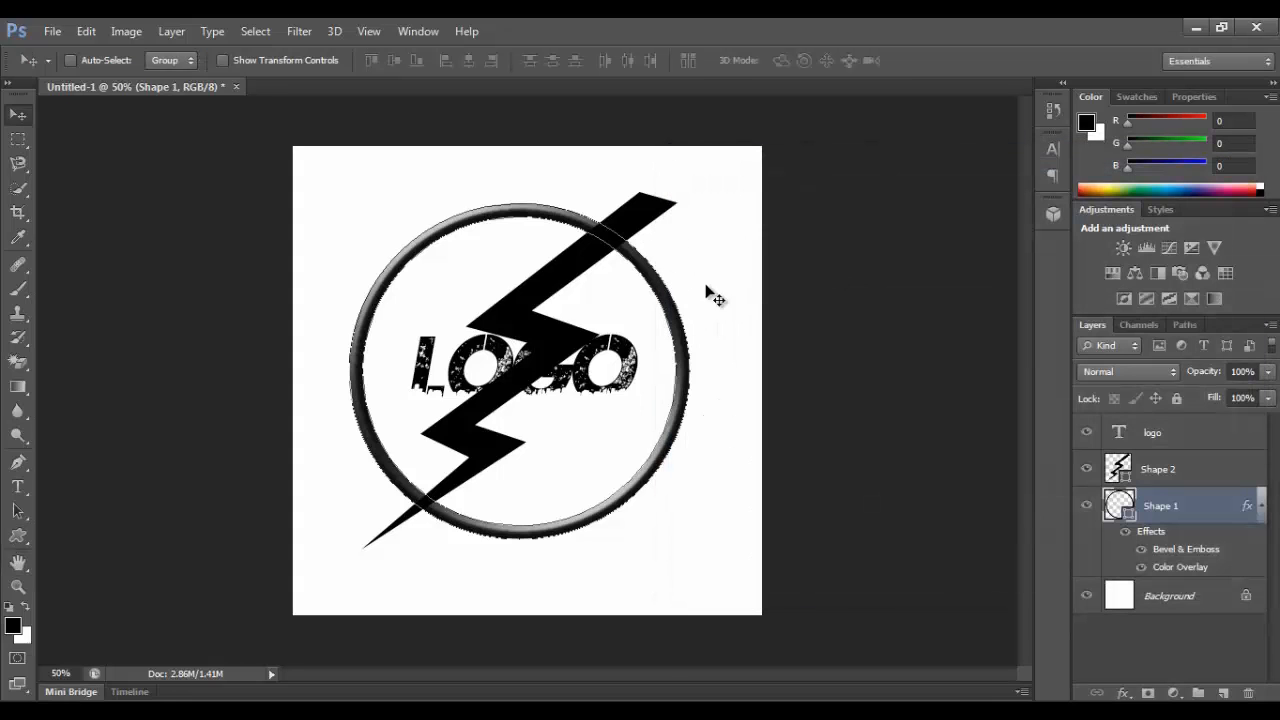
Add a Color Overlay in yellow #f0ff00 to the lightning bolt layer Shape 2
right_click(1133, 478)
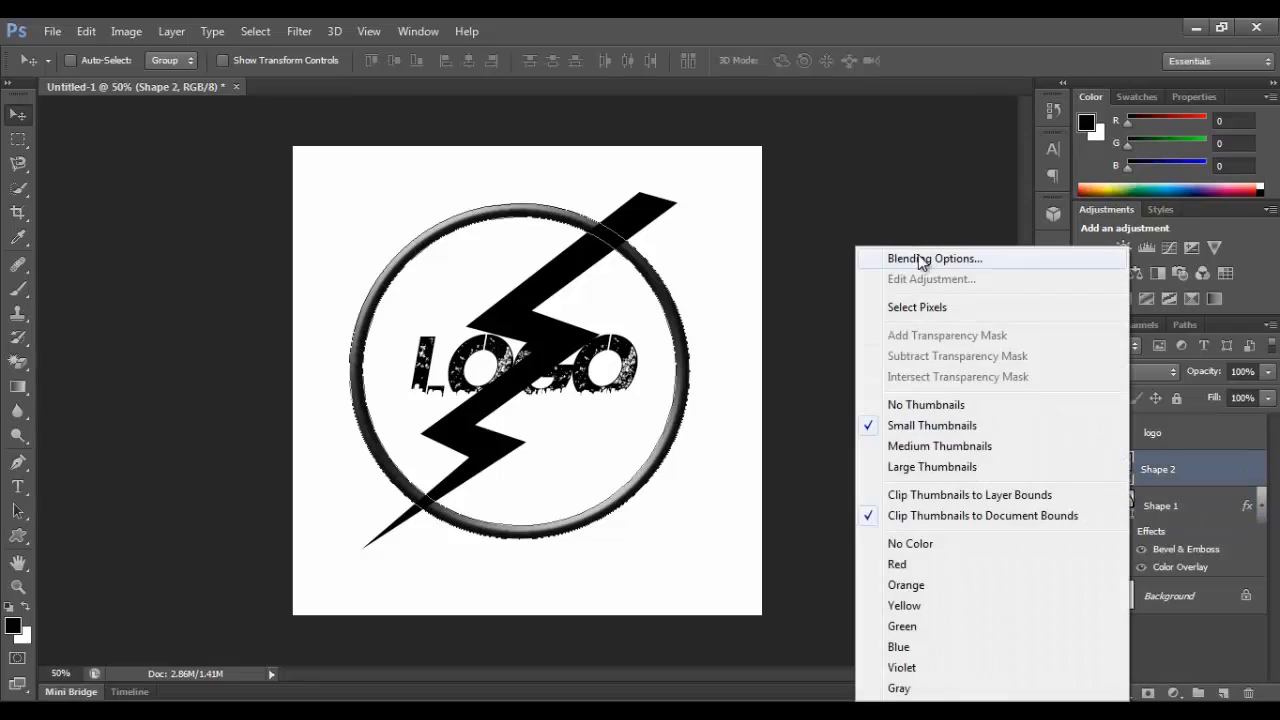
click(917, 253)
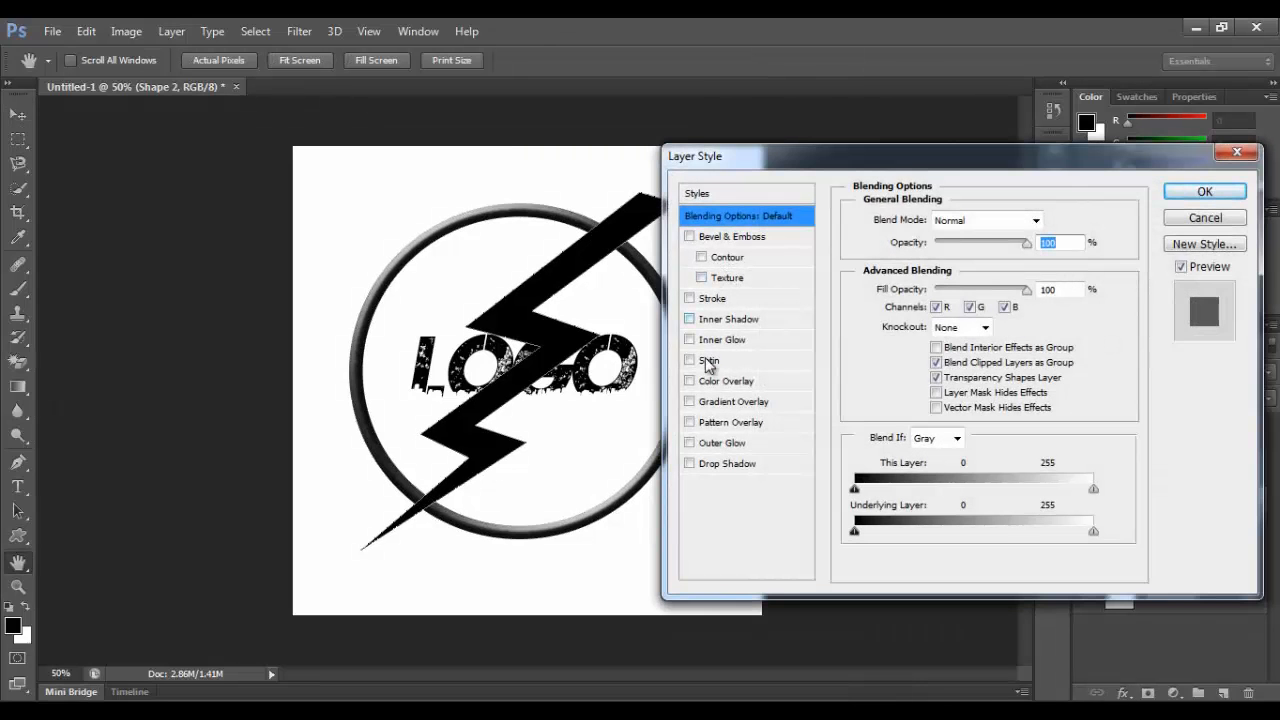
click(688, 381)
click(712, 381)
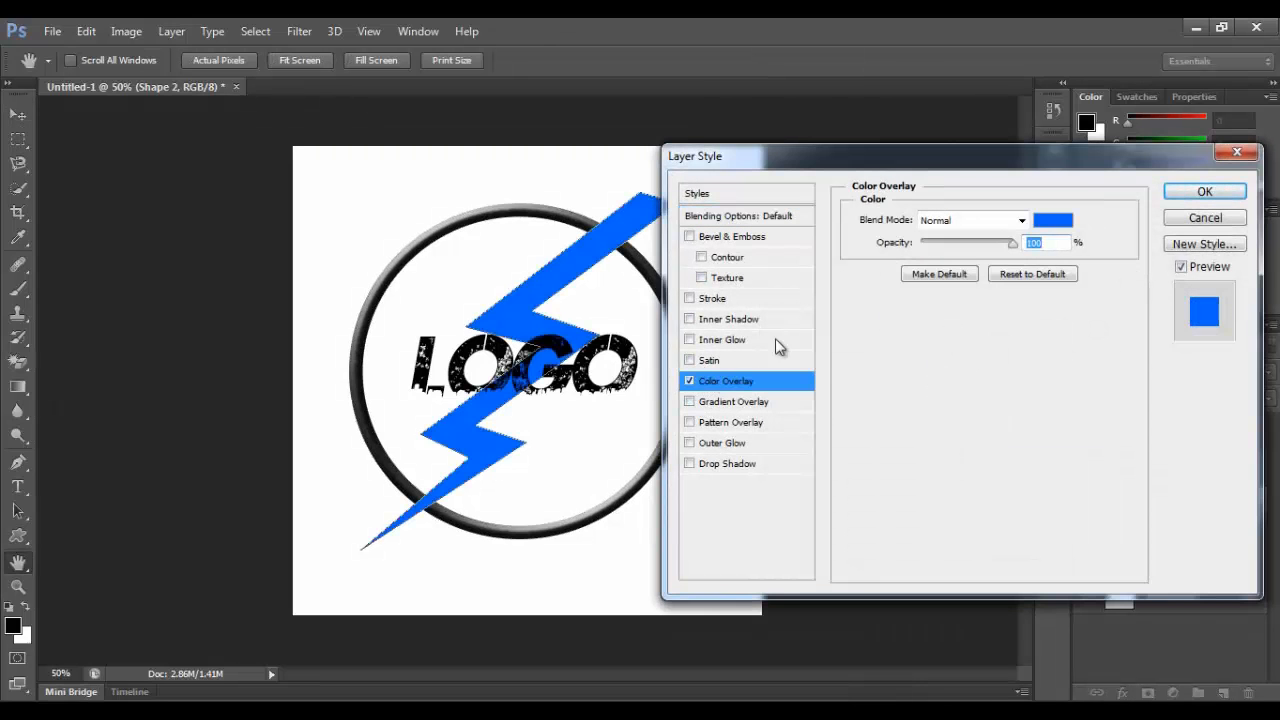
click(1049, 222)
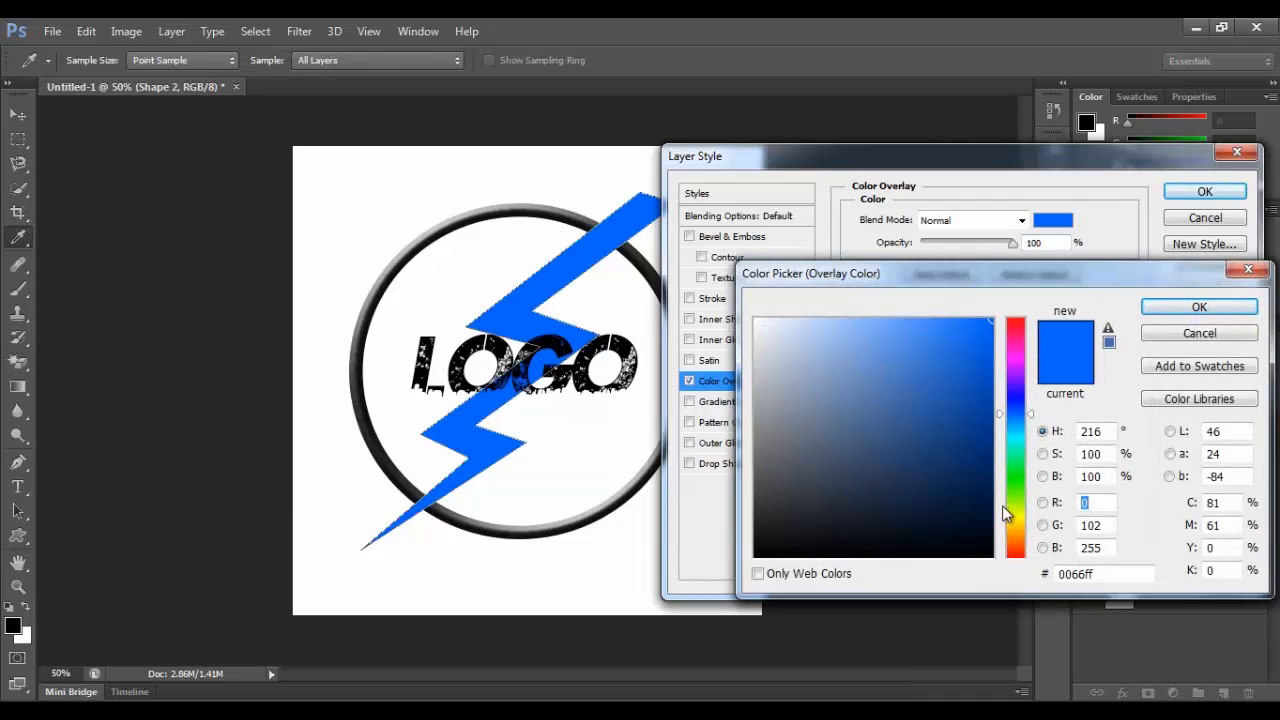
click(1015, 515)
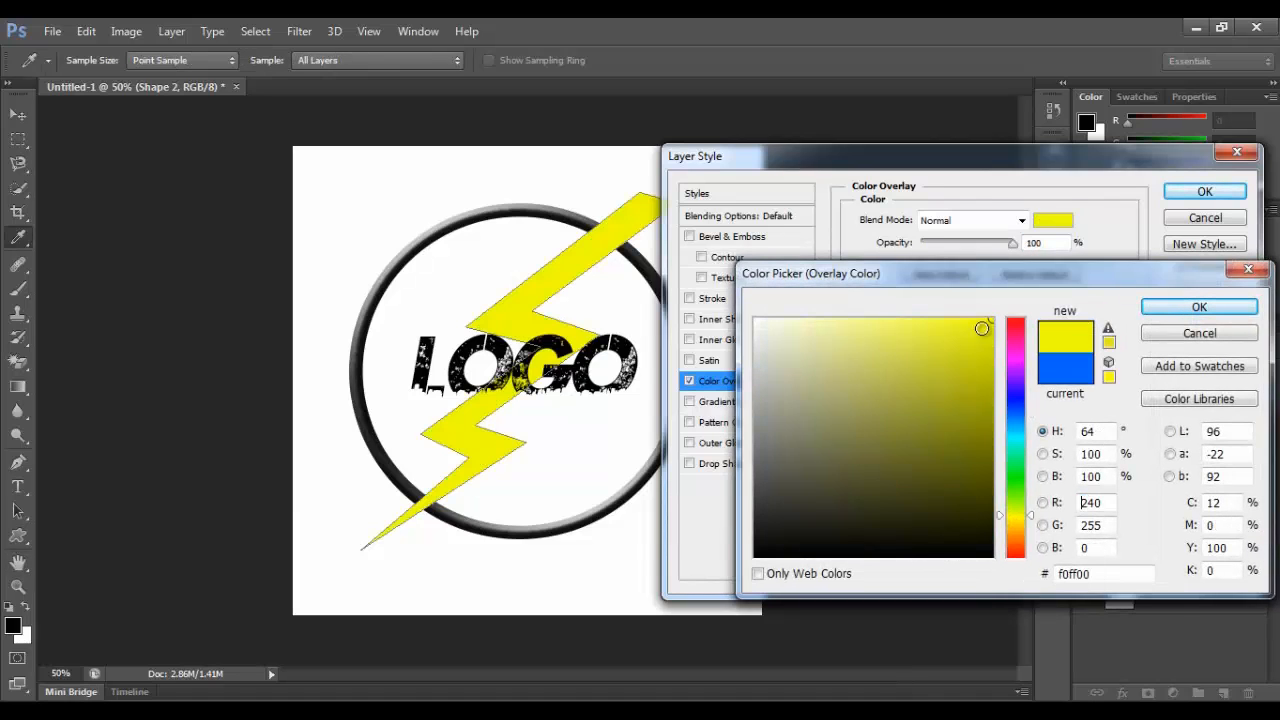
click(1171, 309)
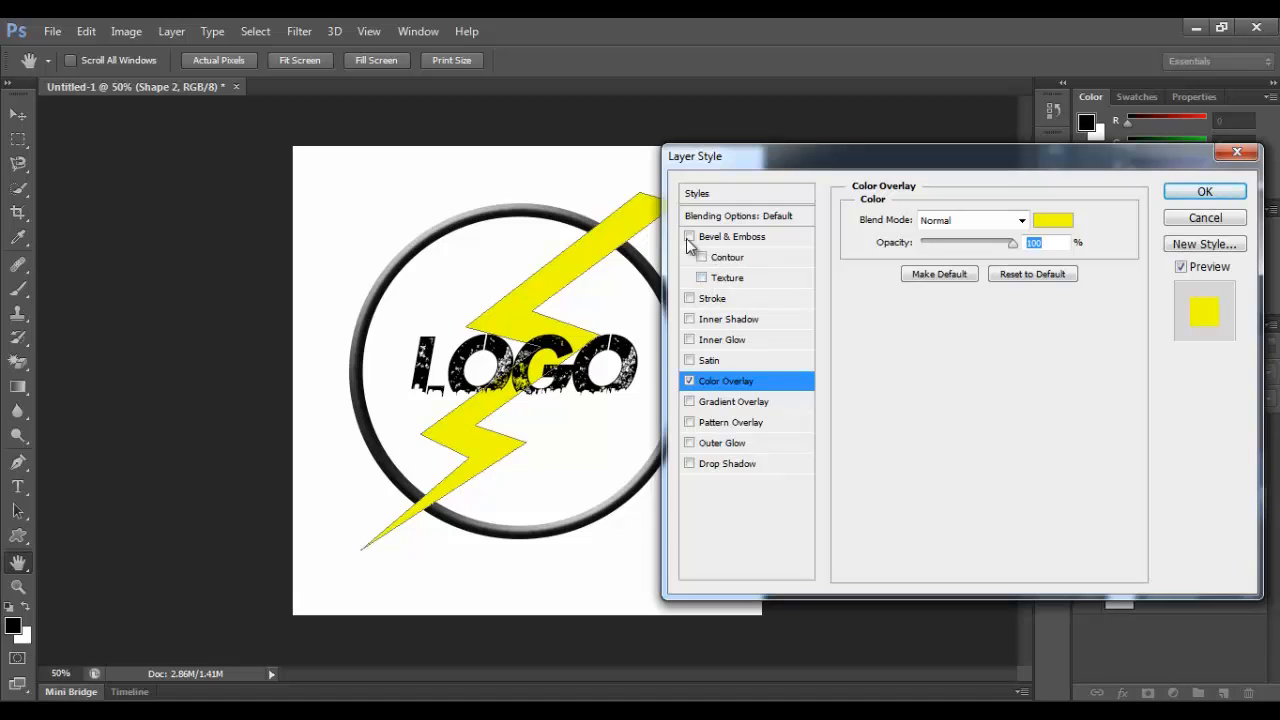
Give the lightning bolt a Chisel Hard Bevel & Emboss with depth 704%, size 106 px and soften 11 px, and apply the layer style
click(688, 236)
click(720, 236)
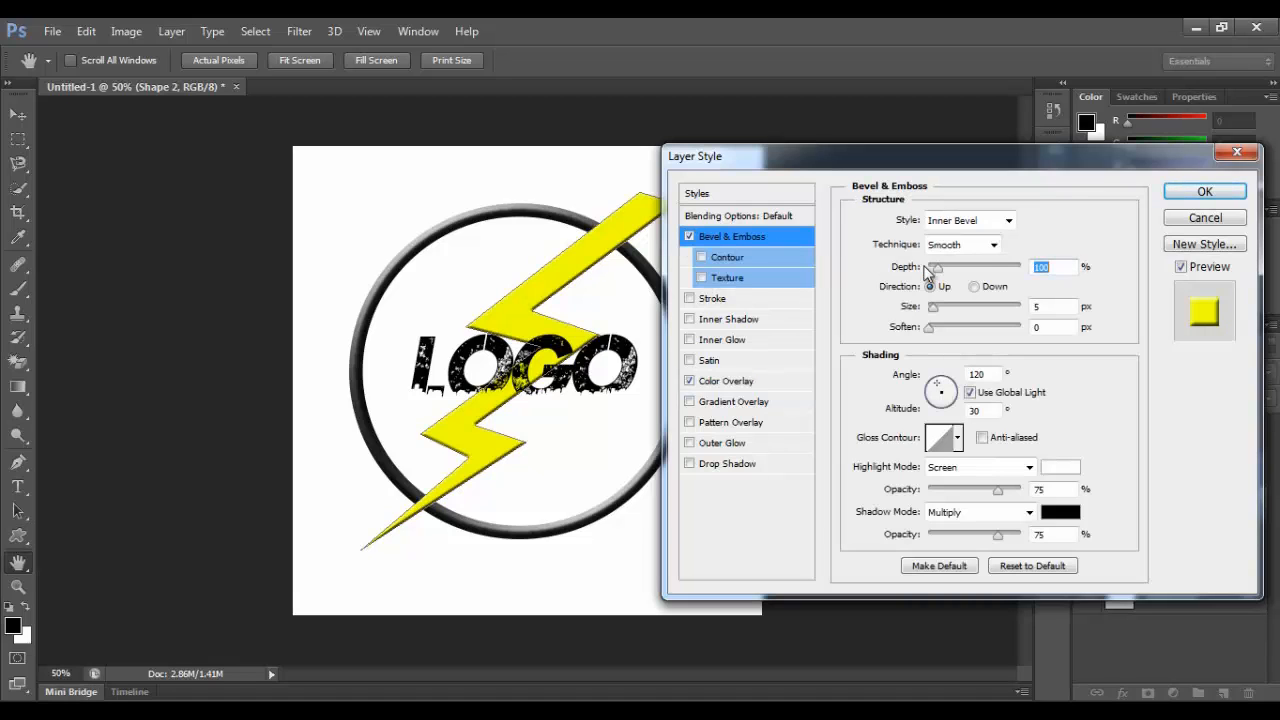
click(991, 250)
click(972, 278)
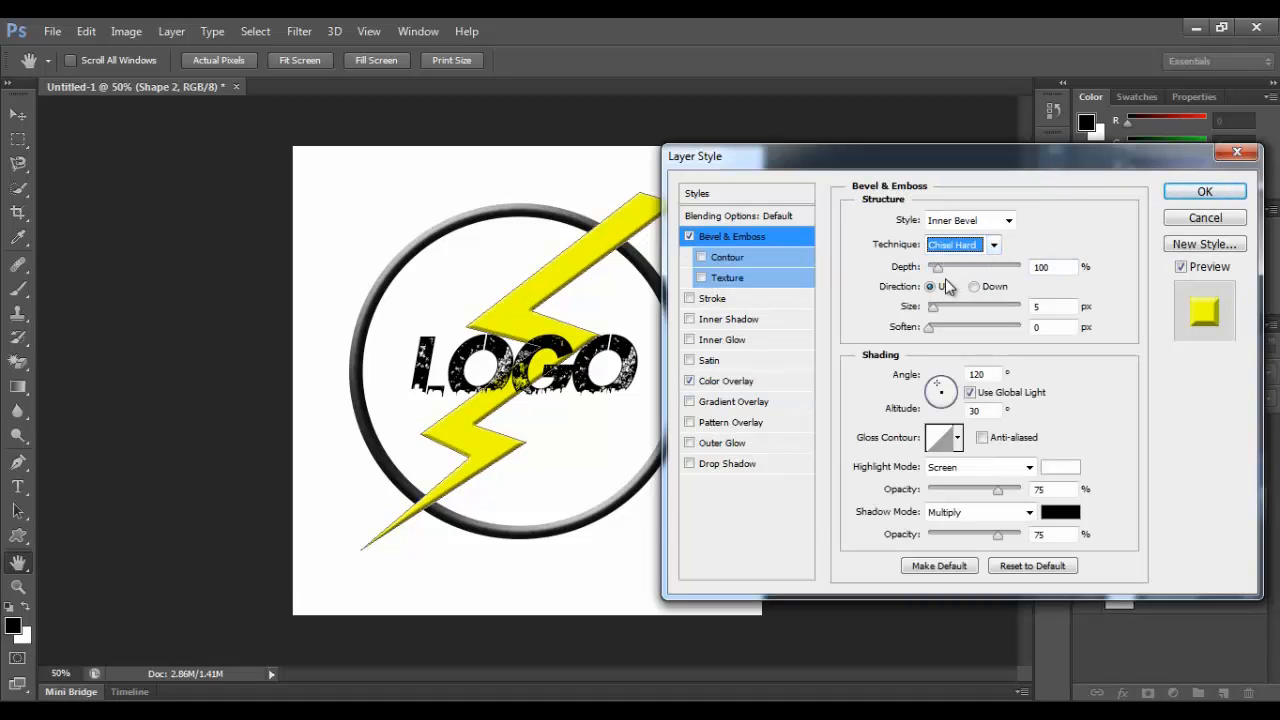
drag(940, 276, 991, 335)
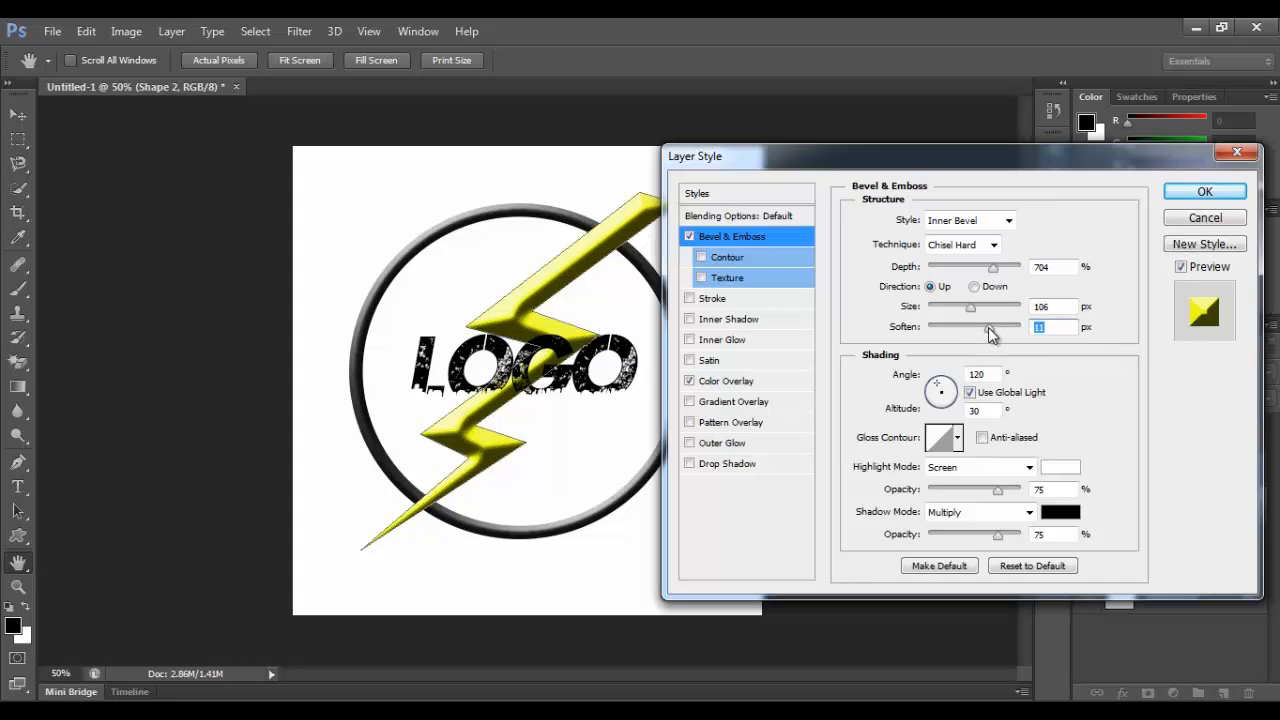
click(1204, 191)
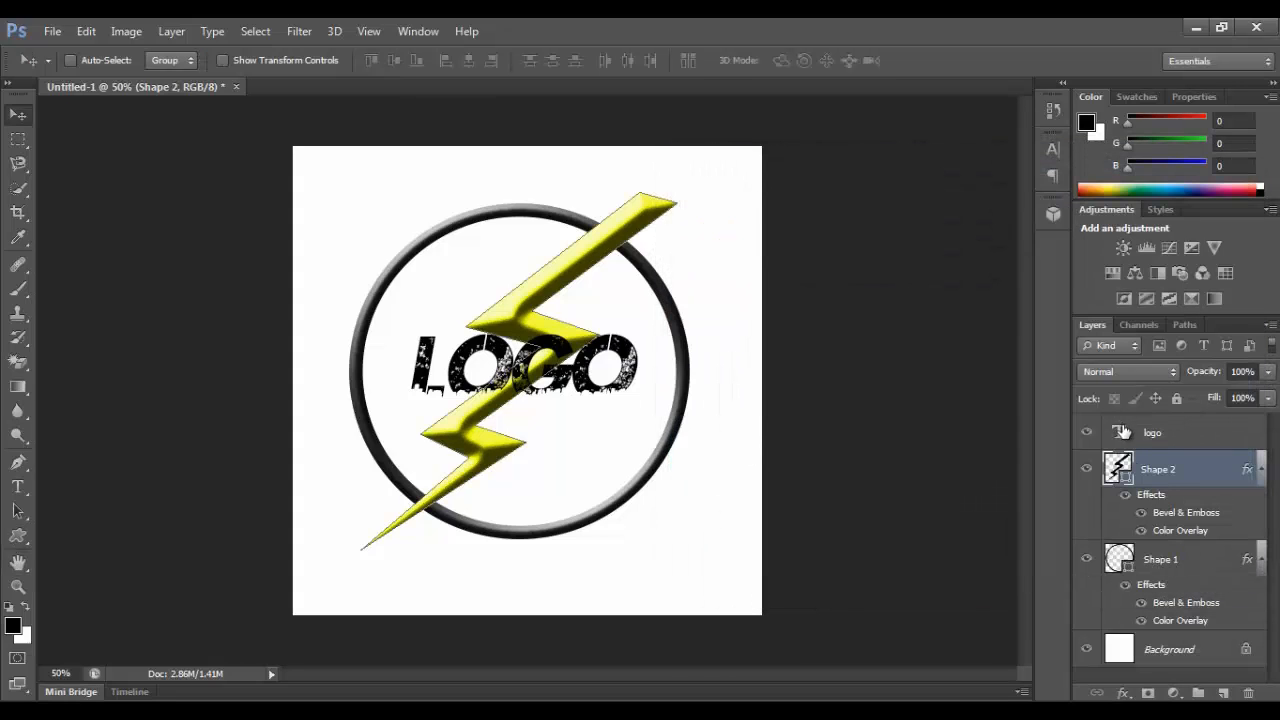
Add a Color Overlay in red #ff0000 to the logo text layer
right_click(1122, 432)
click(949, 259)
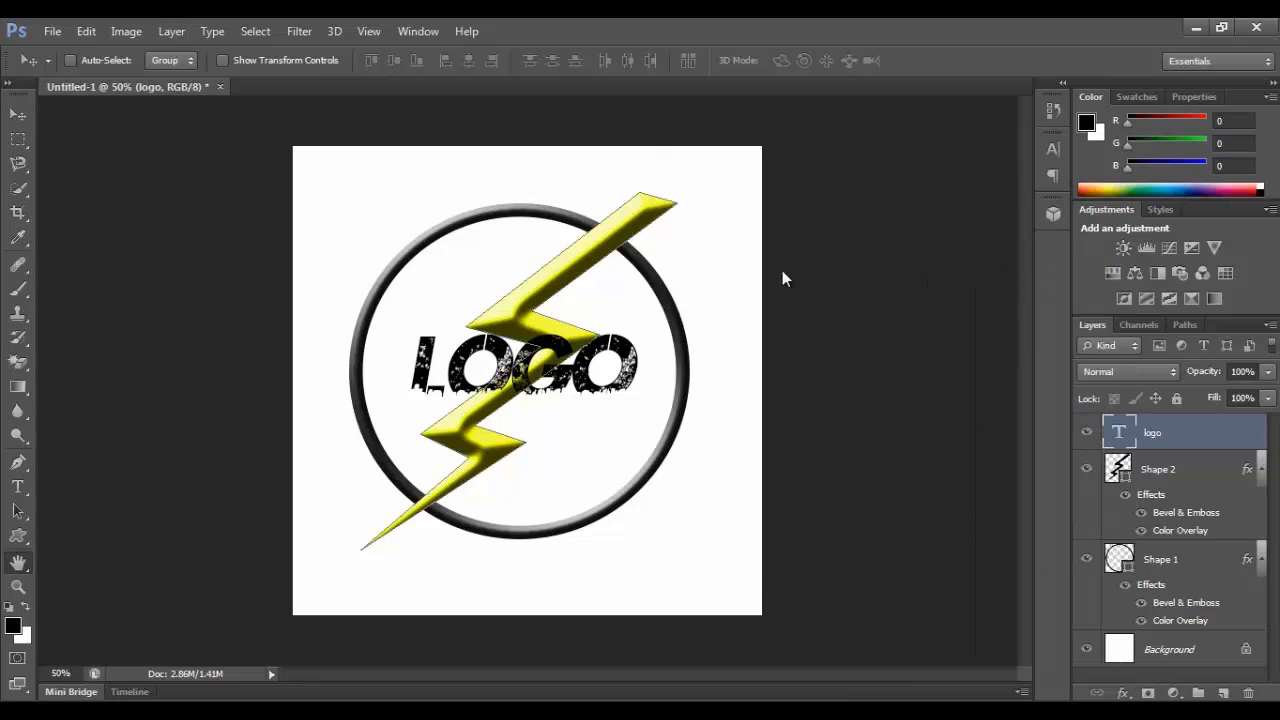
click(689, 381)
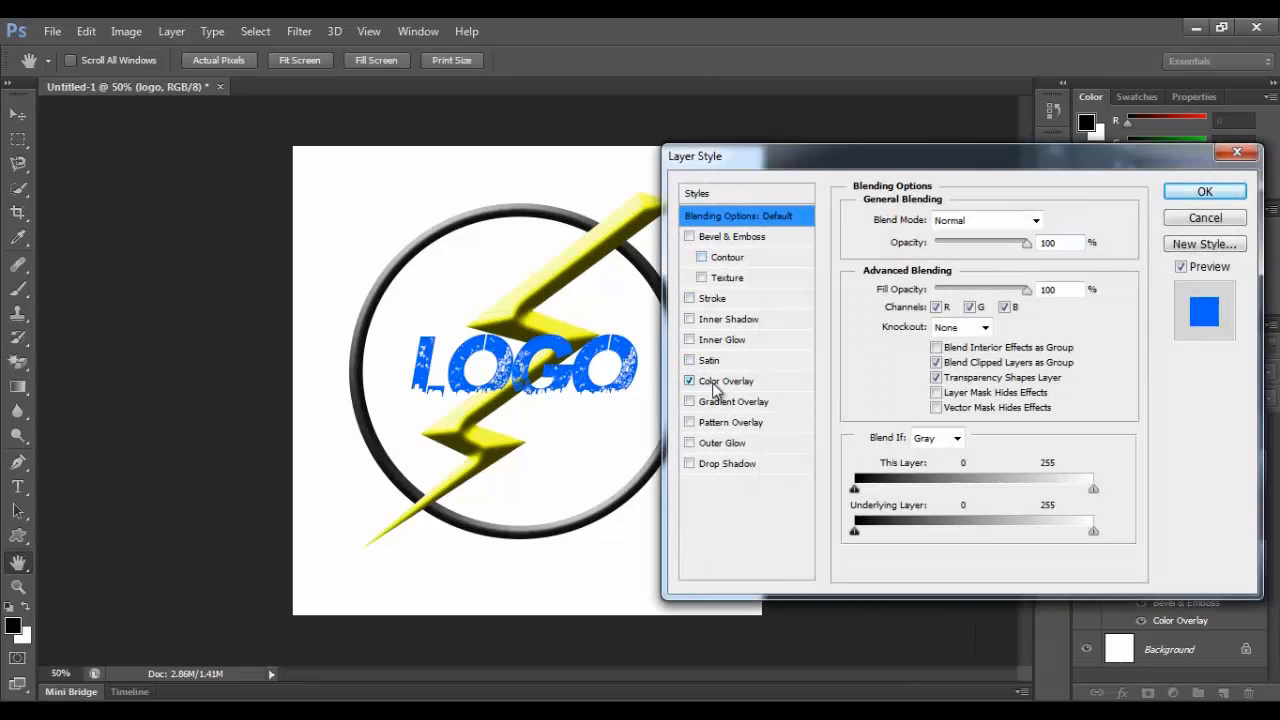
click(712, 382)
click(1050, 220)
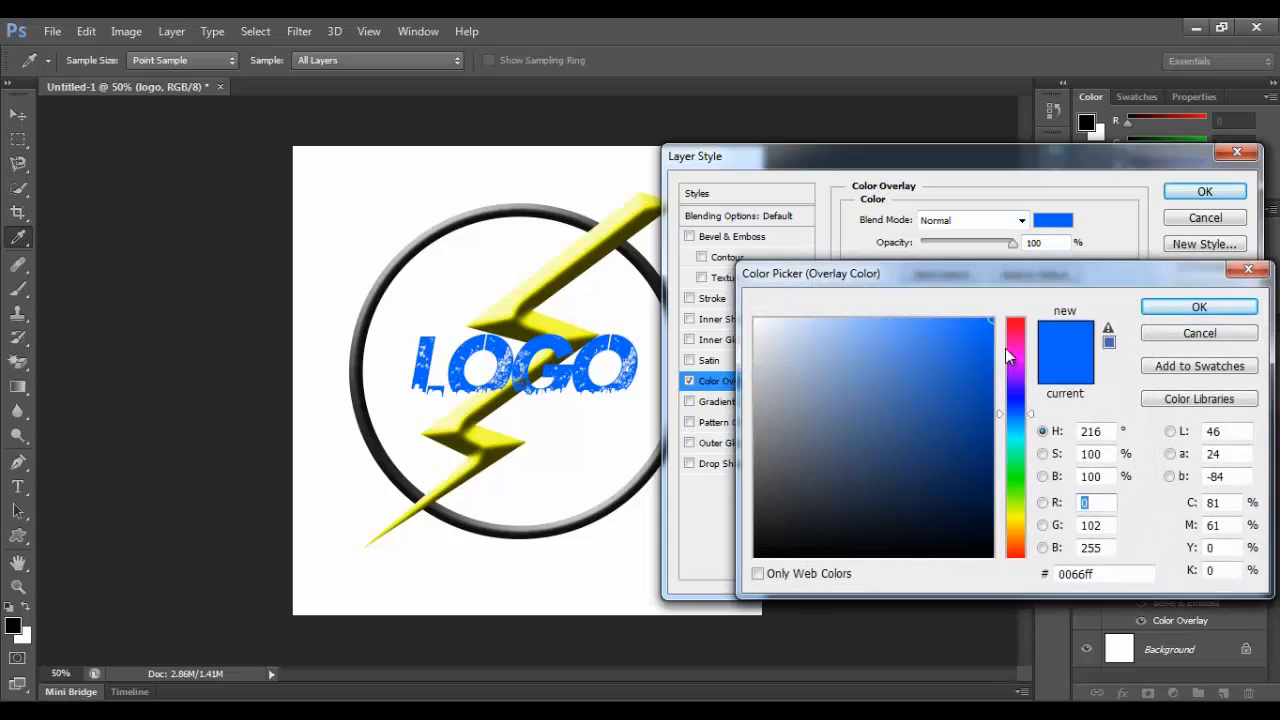
drag(1010, 348, 1011, 303)
click(1192, 308)
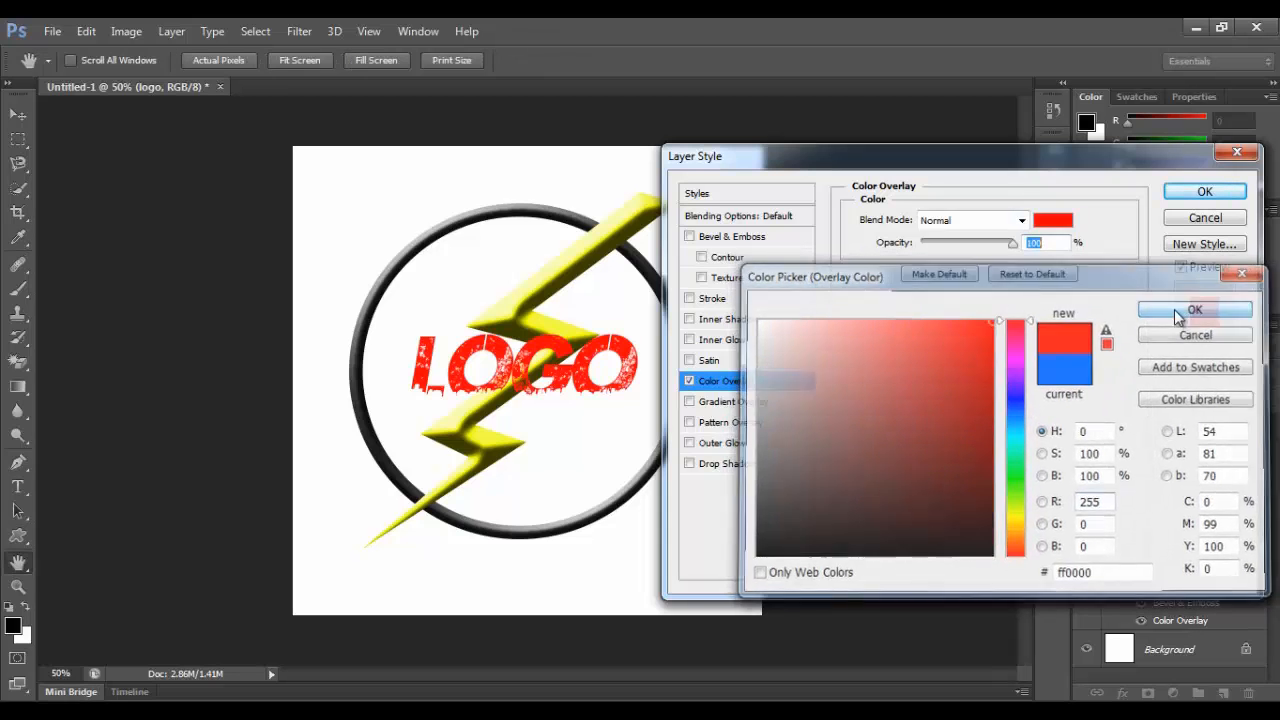
Give the logo text a Chisel Hard Bevel & Emboss with depth 643%, size 106 px and soften 7 px
click(689, 236)
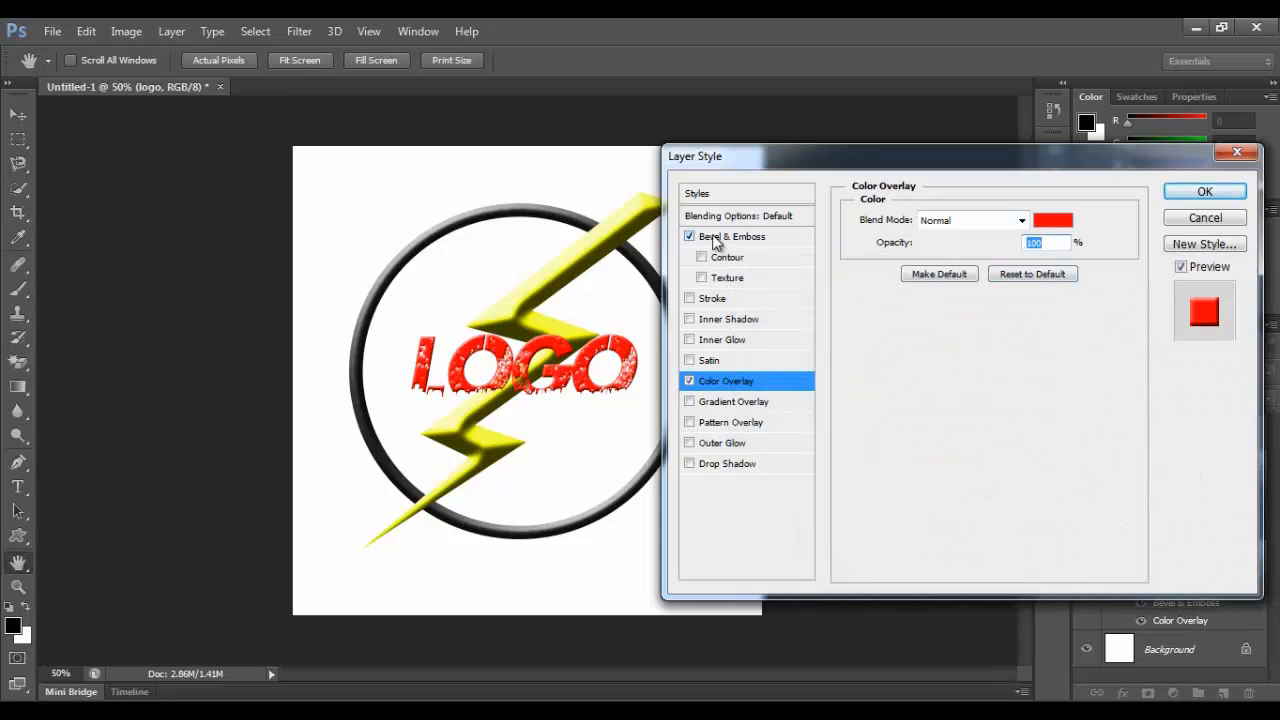
click(716, 236)
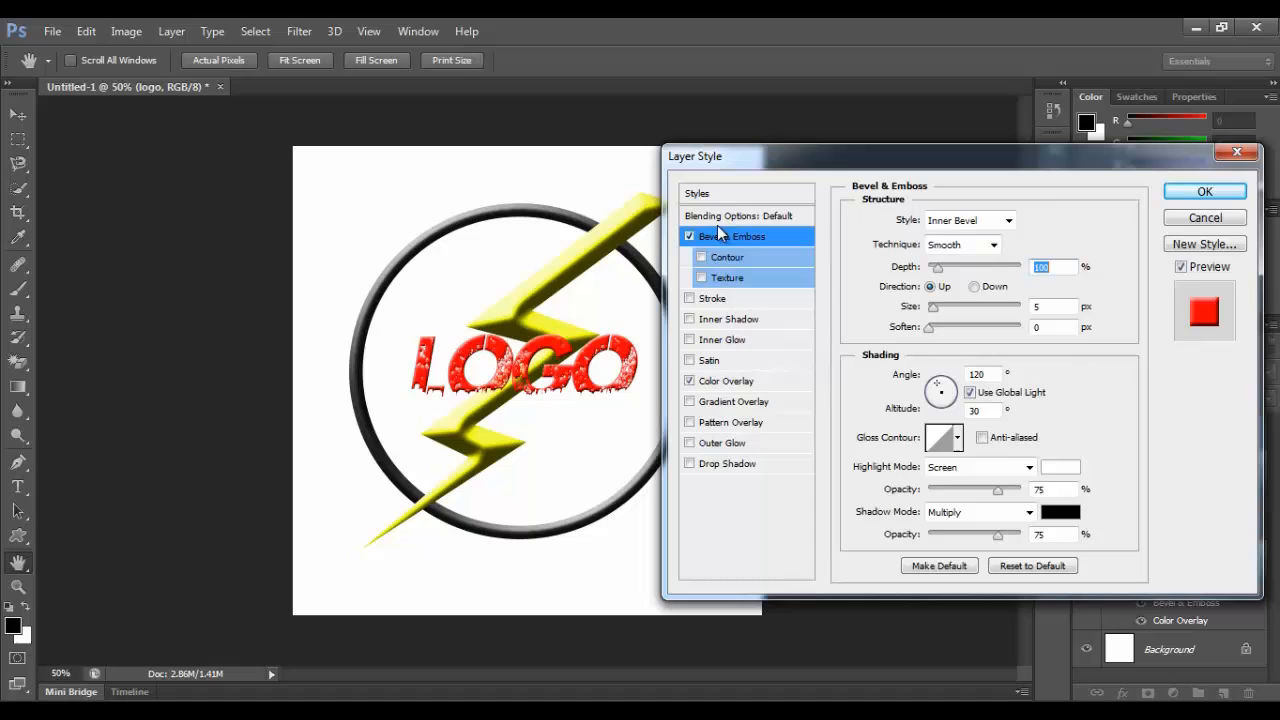
click(964, 245)
click(962, 276)
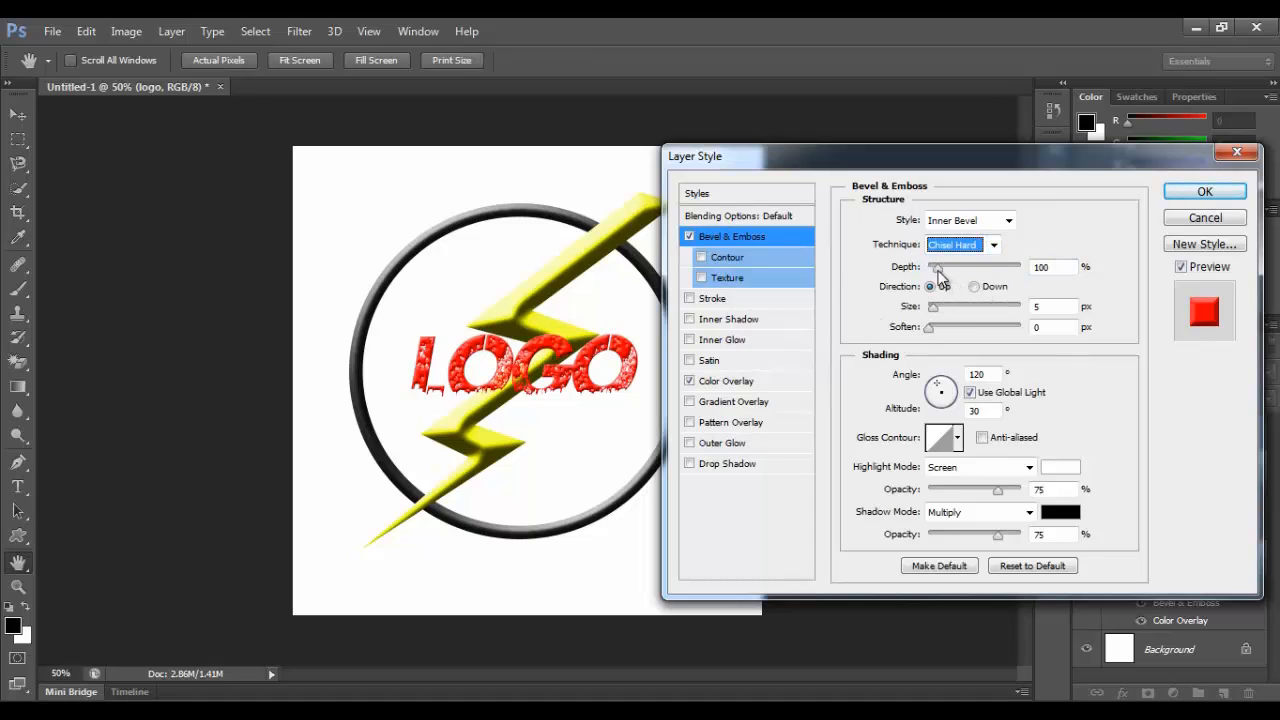
drag(938, 274, 987, 271)
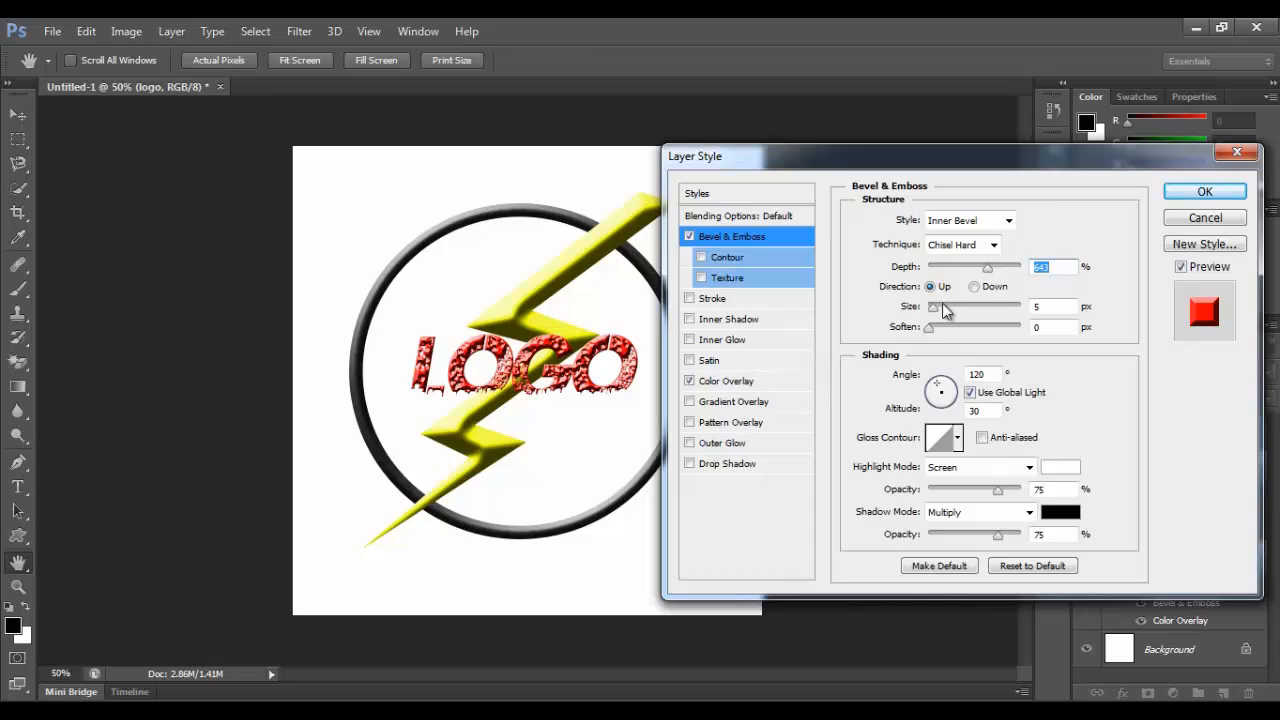
drag(934, 307, 972, 340)
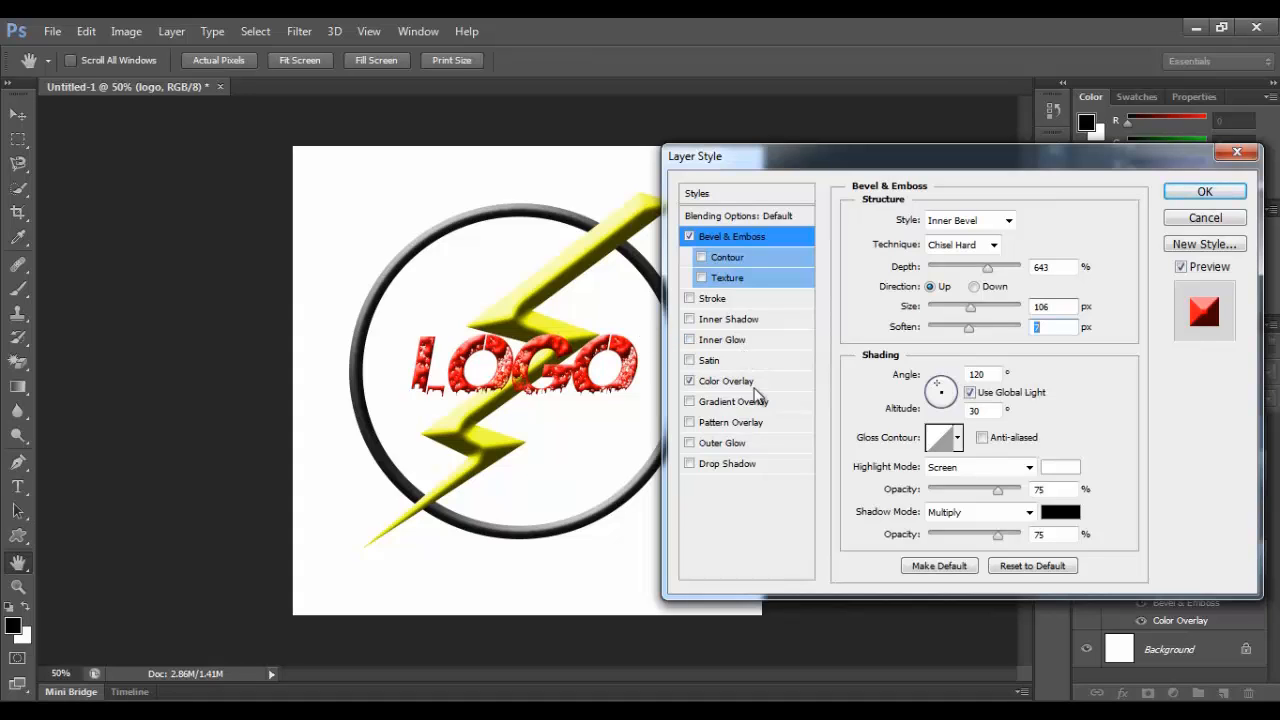
Add a Drop Shadow to the logo text with distance 26 px, spread 13% and an increased size, and apply the layer style
click(689, 464)
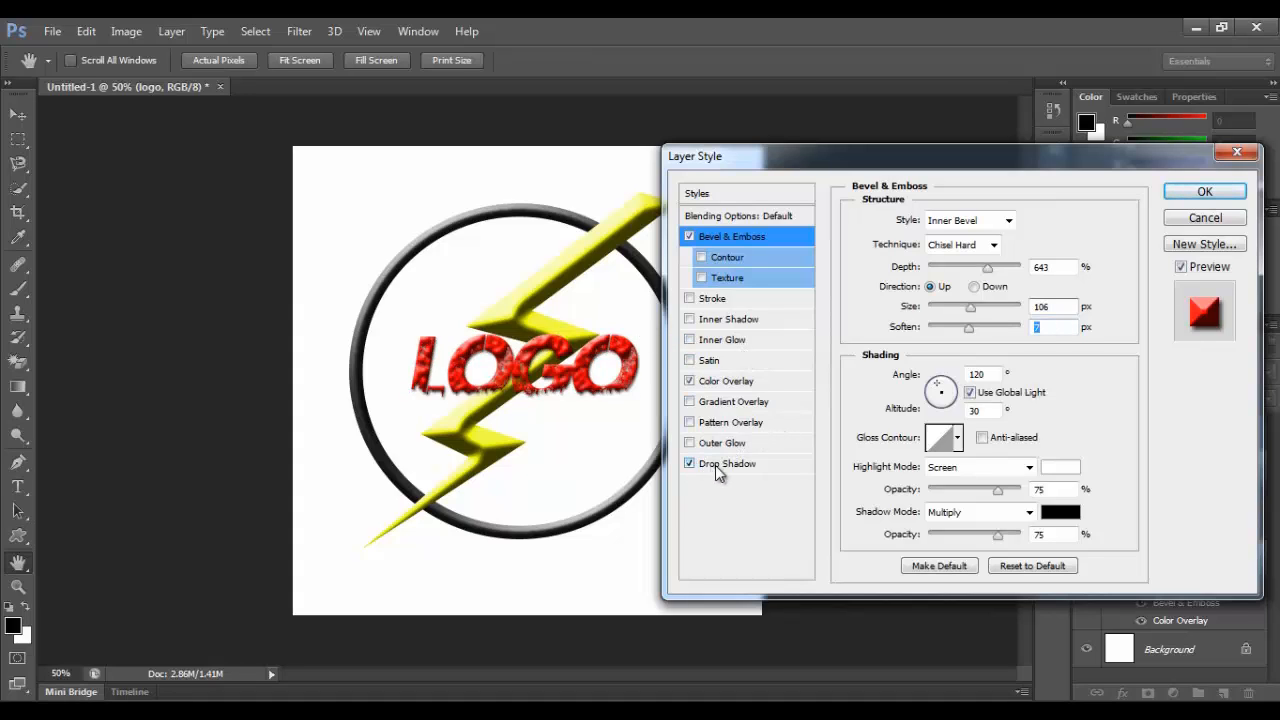
click(714, 470)
drag(925, 304, 941, 348)
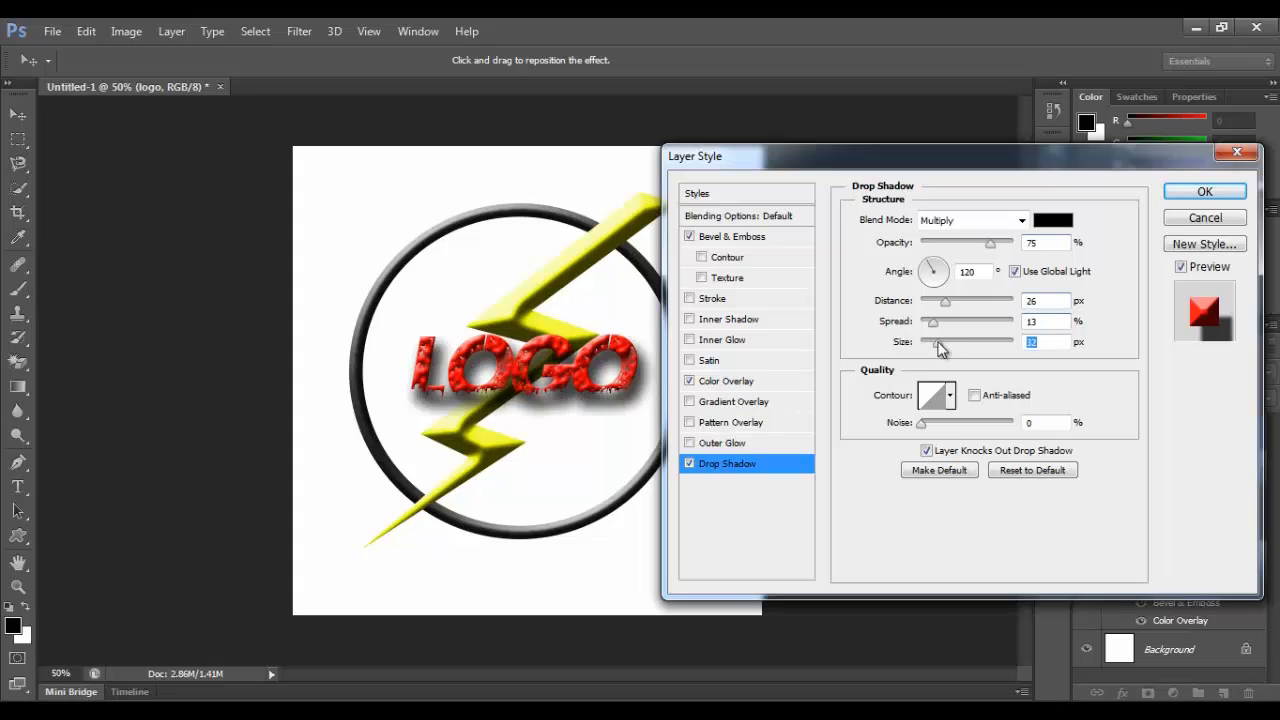
click(1186, 193)
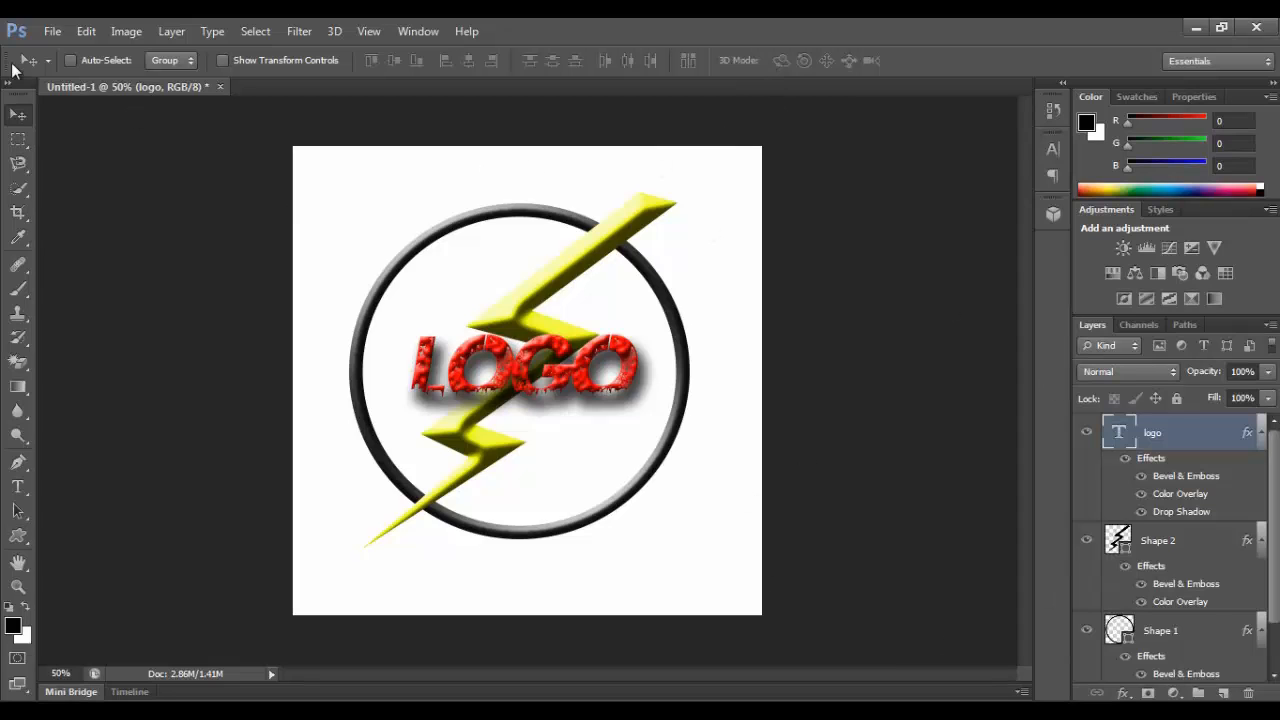
Save a copy of the design to the Desktop as a PNG file named logo, accepting the PNG options
click(45, 33)
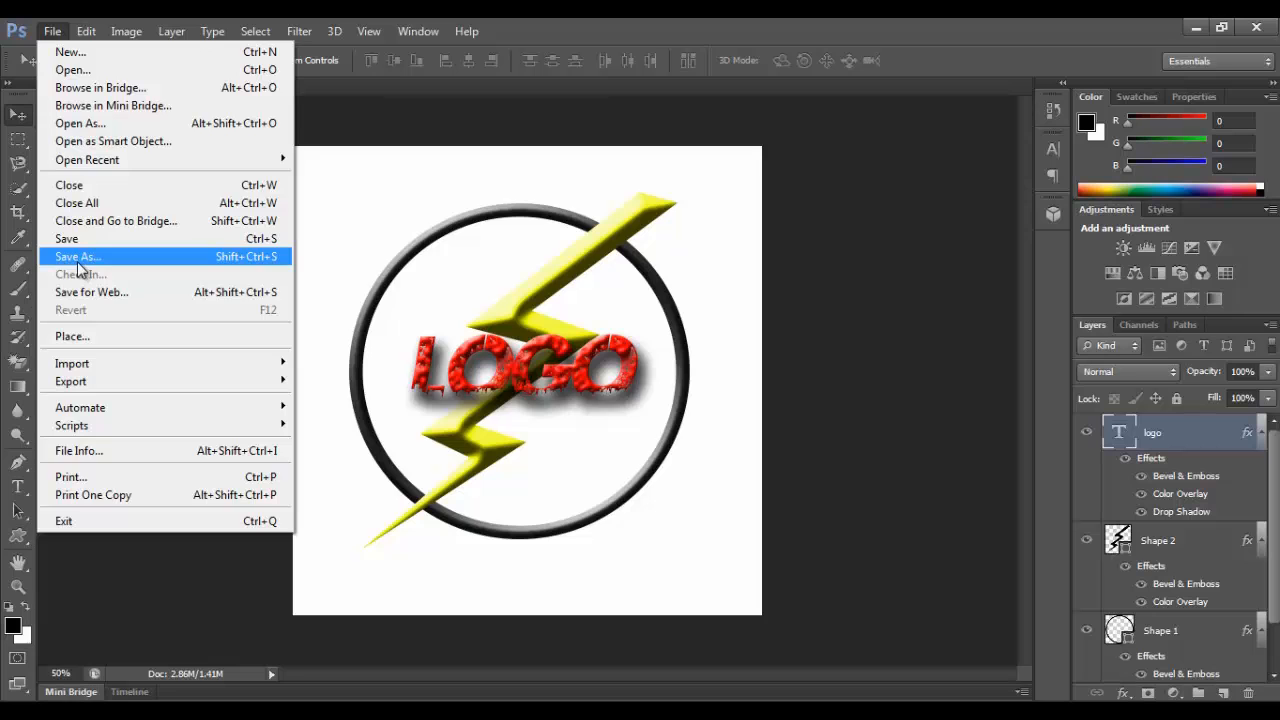
click(78, 259)
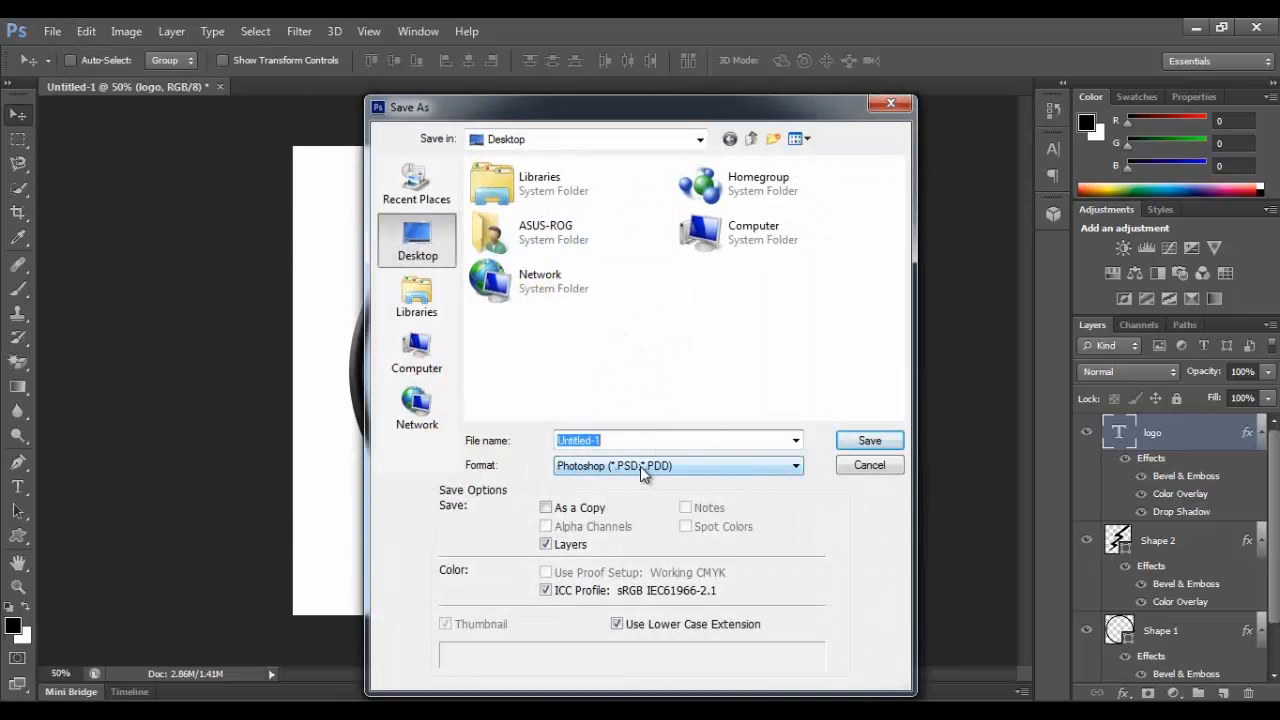
click(640, 466)
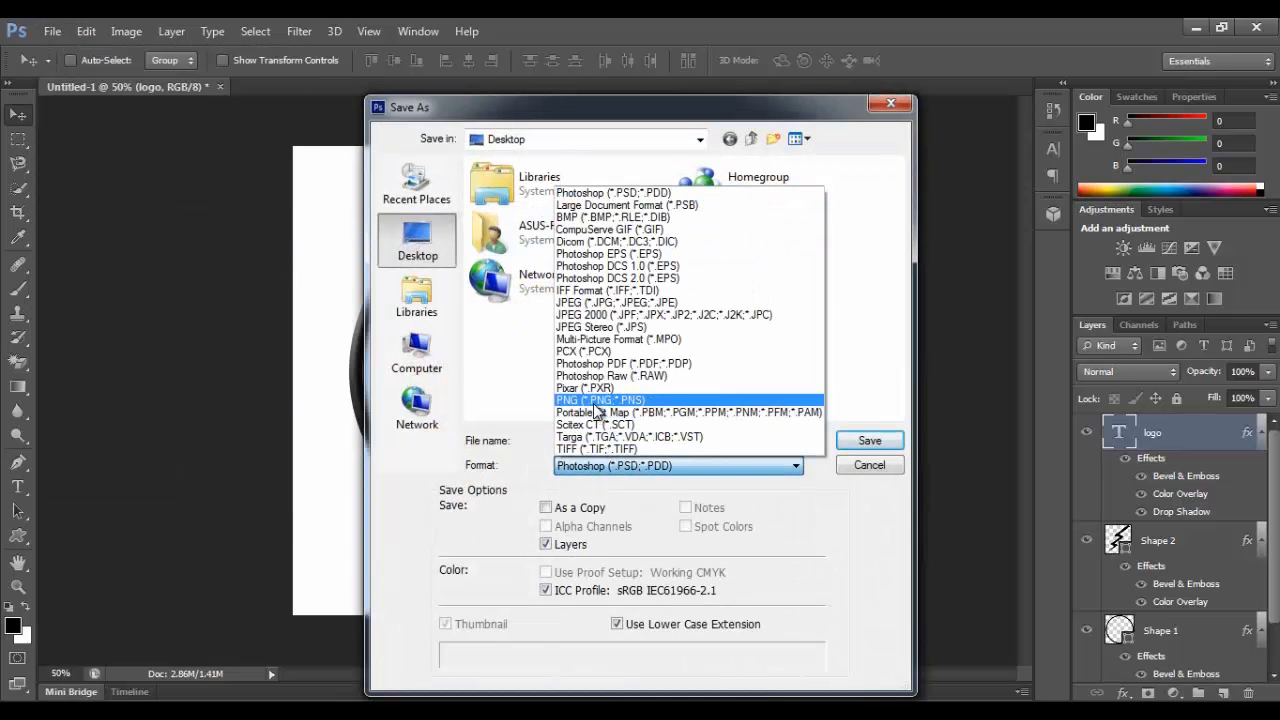
click(597, 401)
double_click(635, 441)
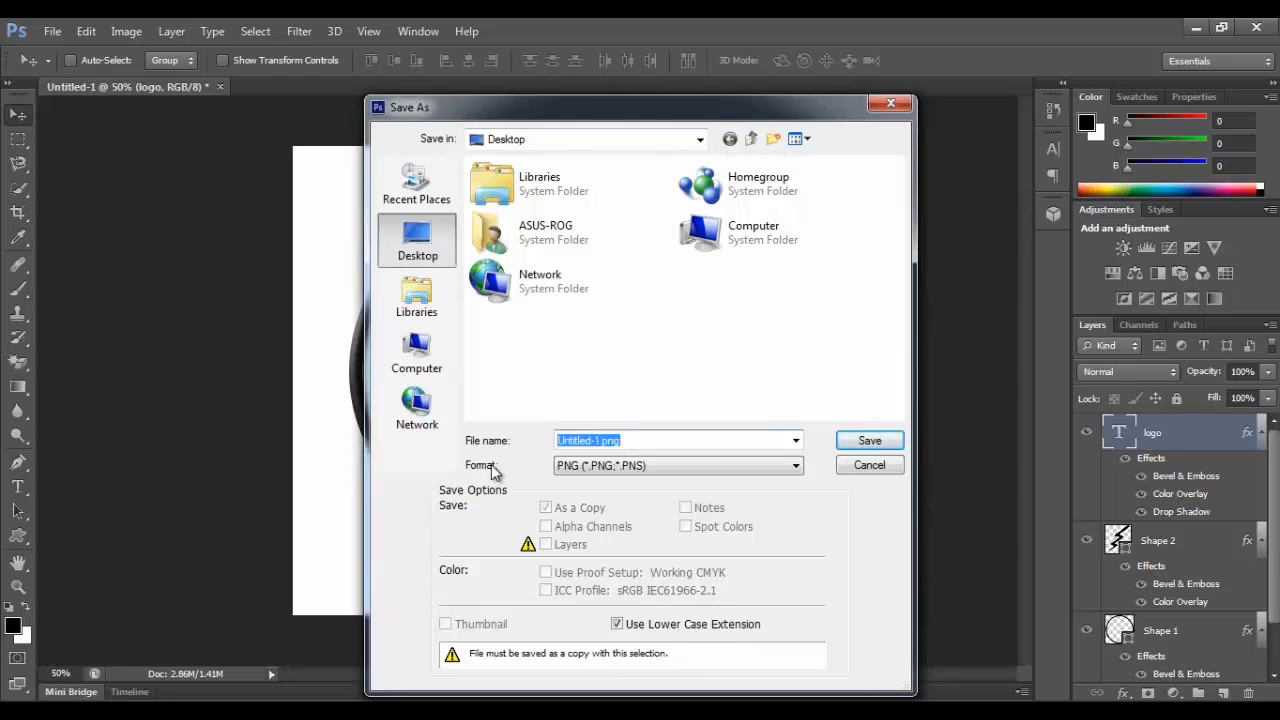
text(logo)
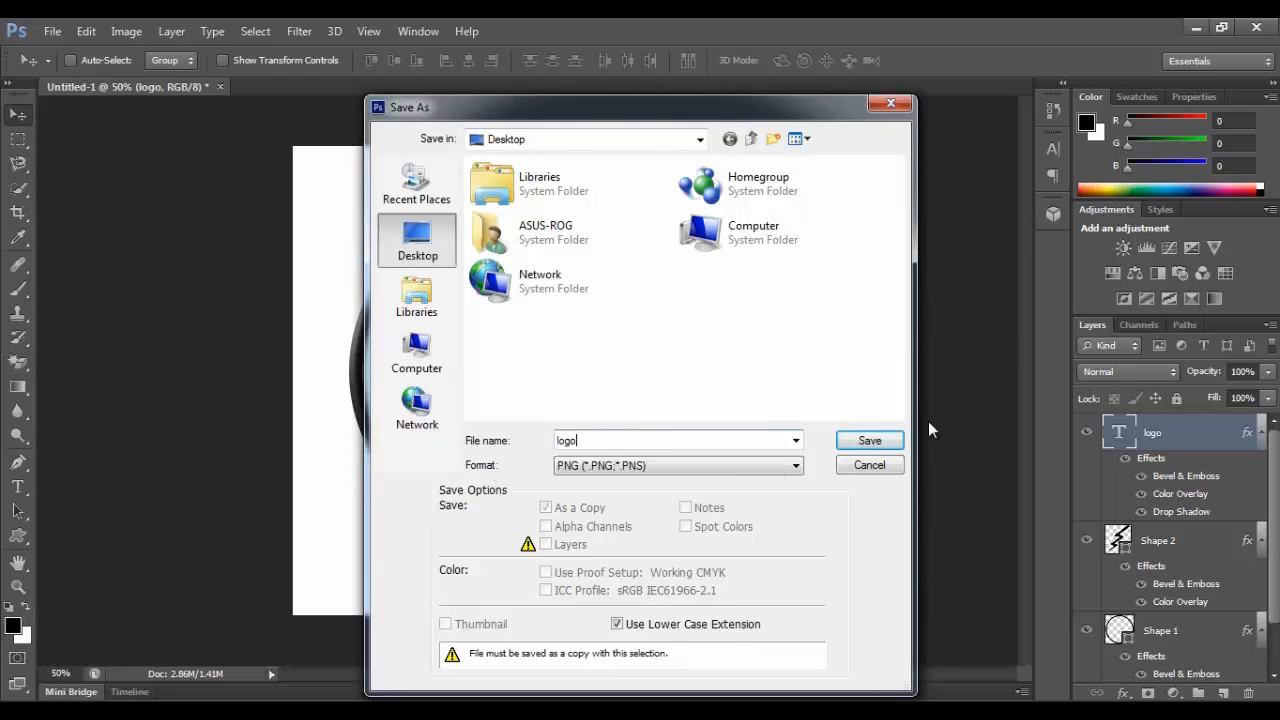
click(893, 441)
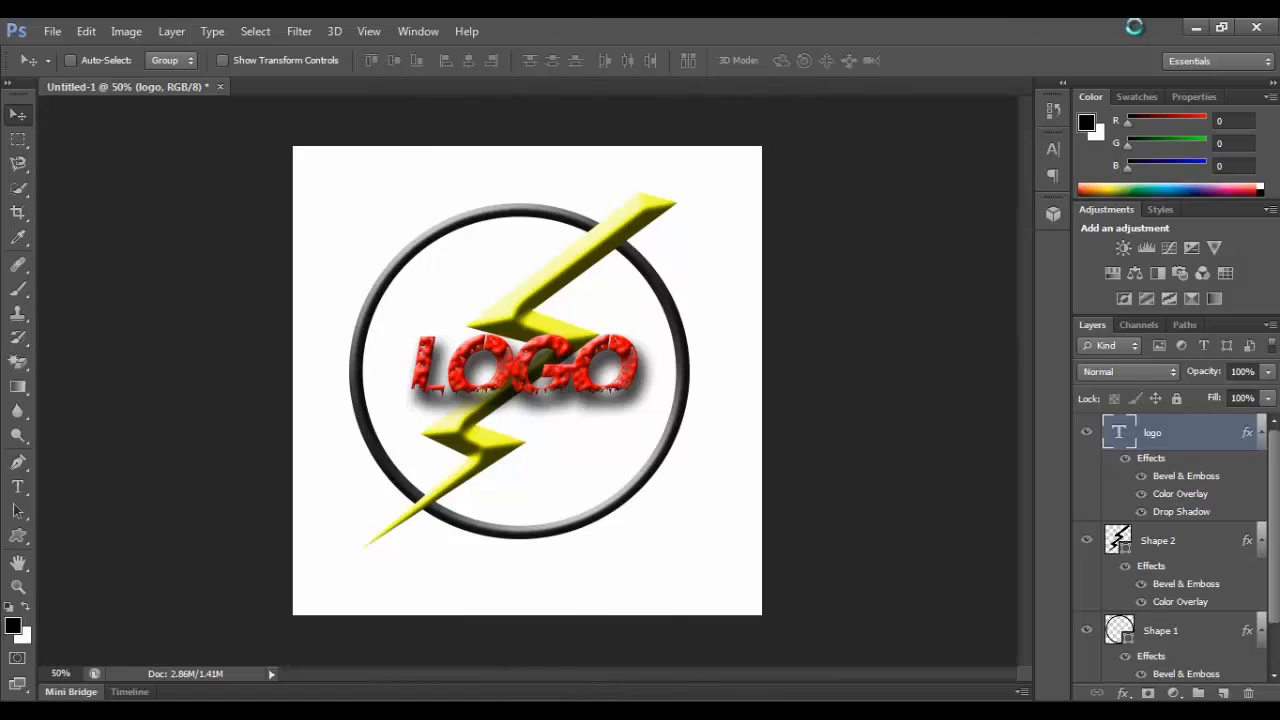
click(702, 247)
Switch to the Windows desktop, move the saved logo file toward the middle, and open it in Windows Photo Viewer
click(1191, 27)
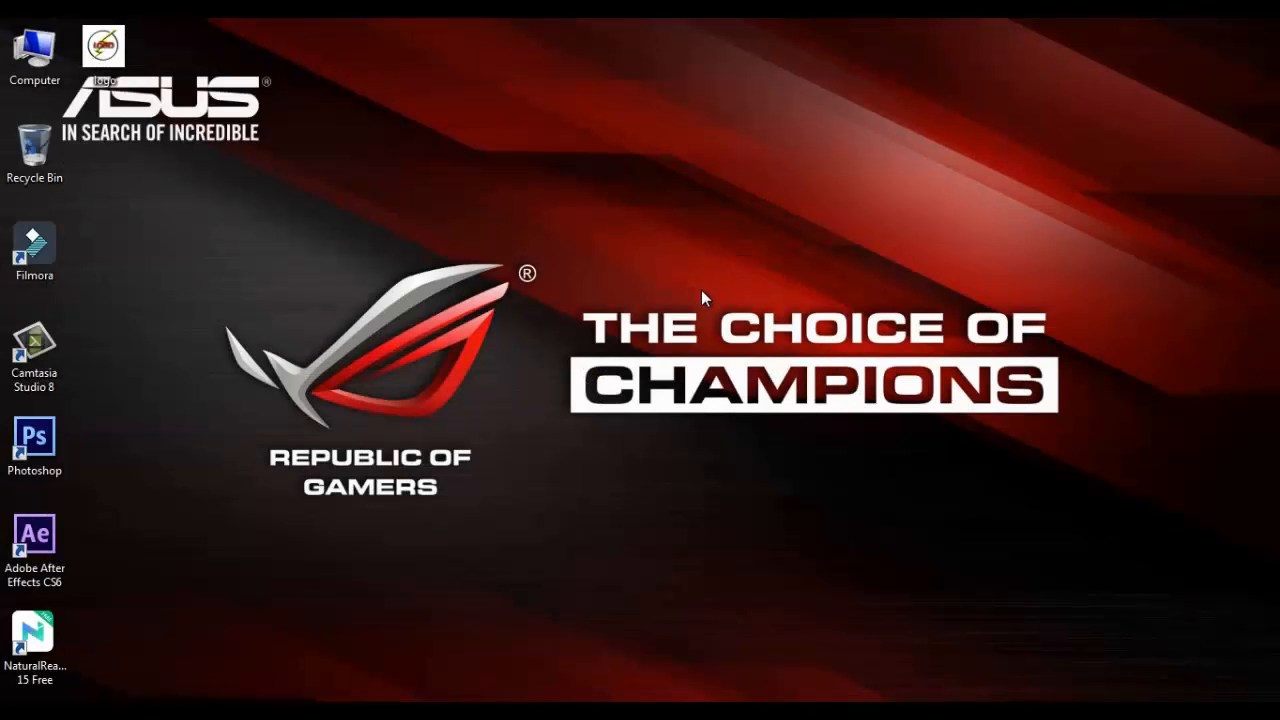
drag(118, 45, 405, 245)
drag(278, 197, 371, 238)
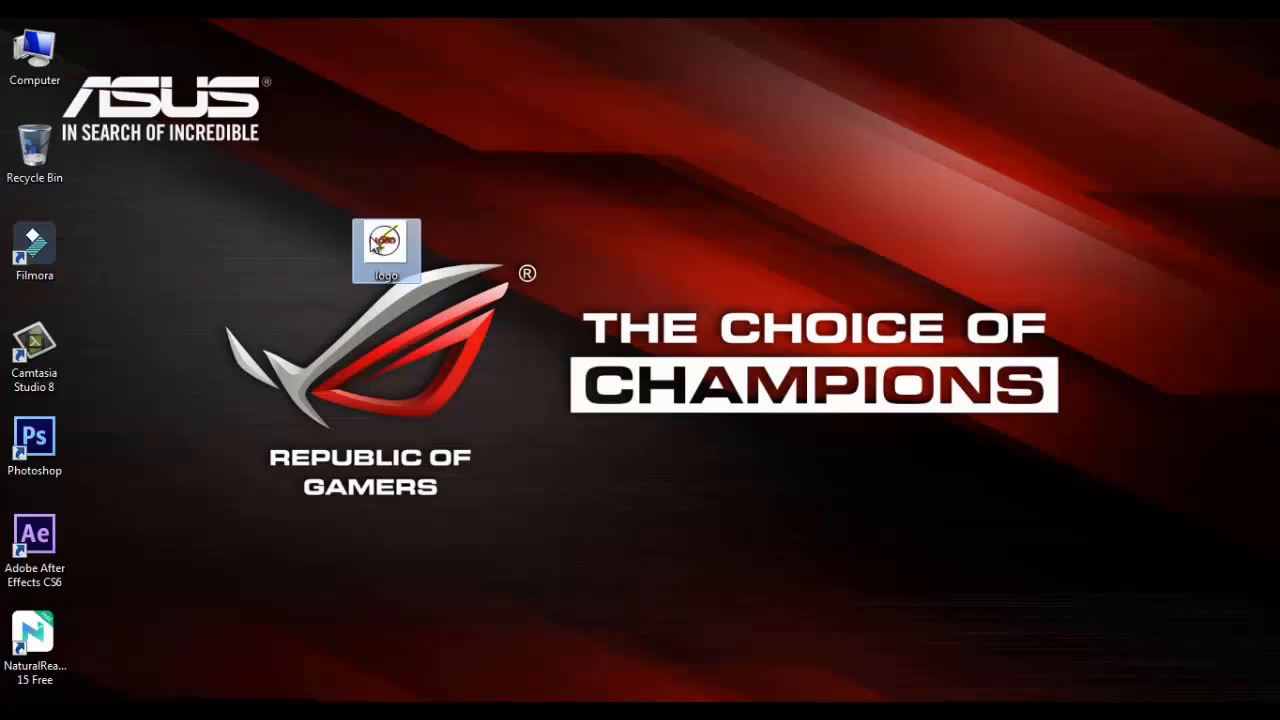
double_click(378, 243)
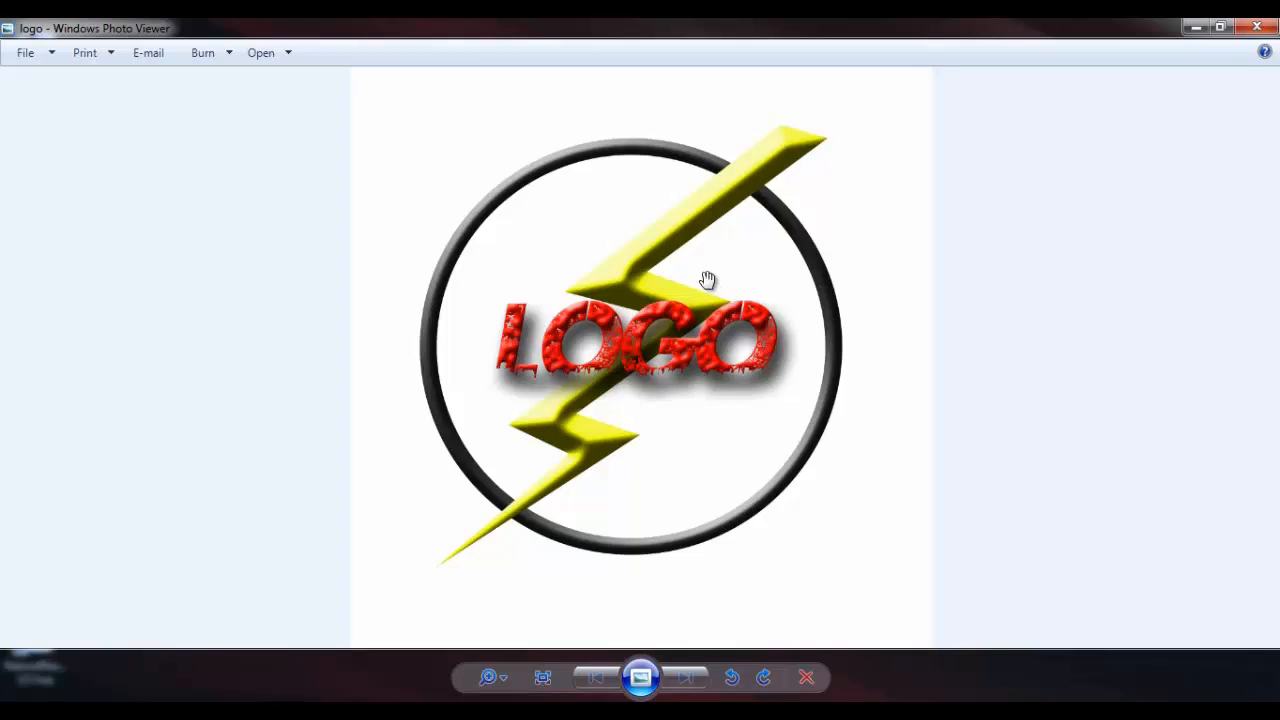